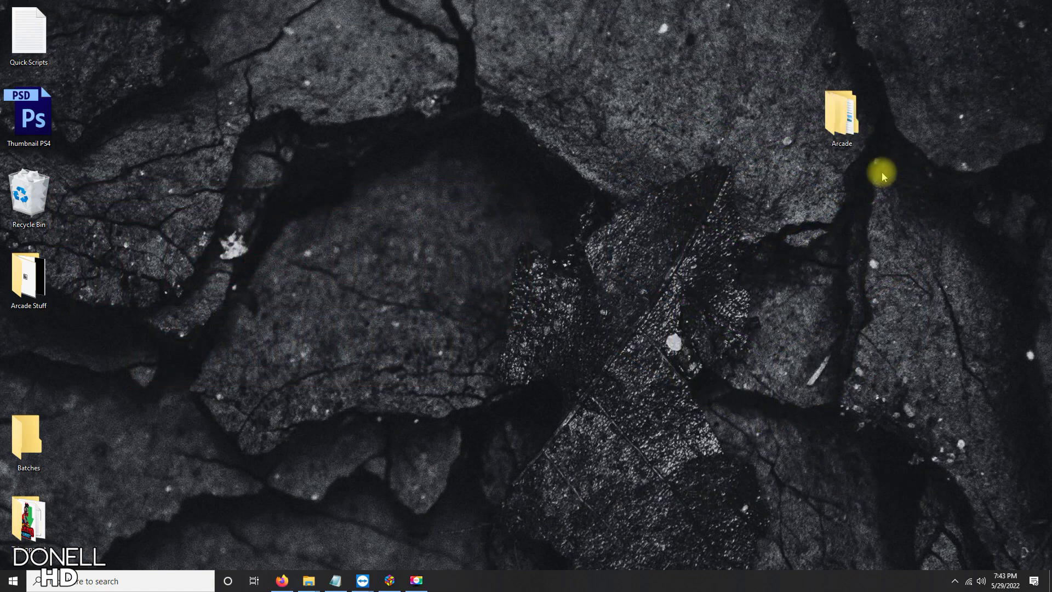
Open the desktop Arcade folder to view its Emulators, LaunchBox and Roms subfolders
double_click(841, 115)
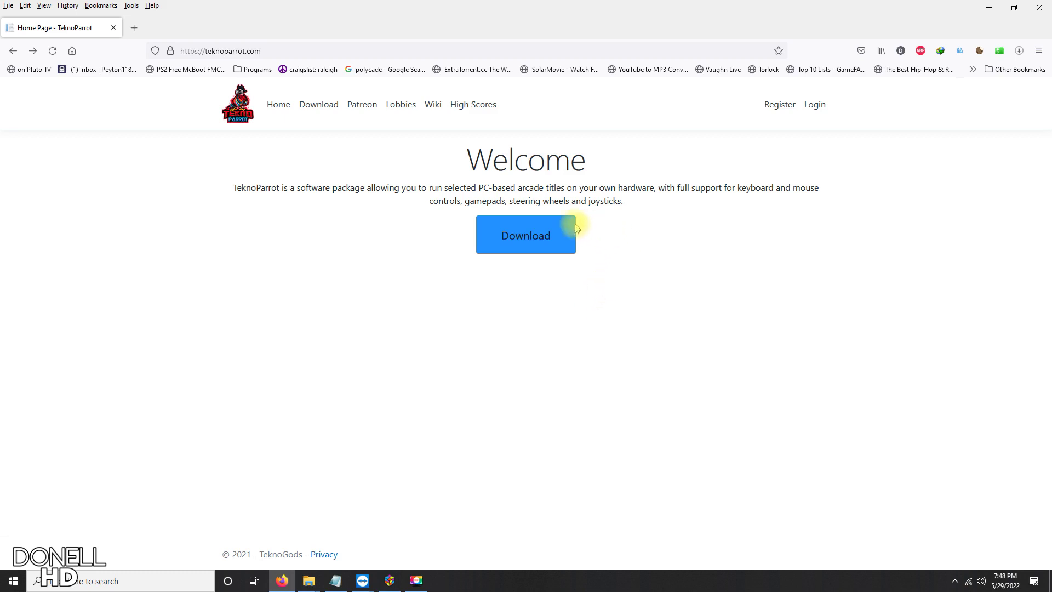
Go to TeknoParrot's Download page and get the TPBootstrapper archive onto the desktop
click(539, 234)
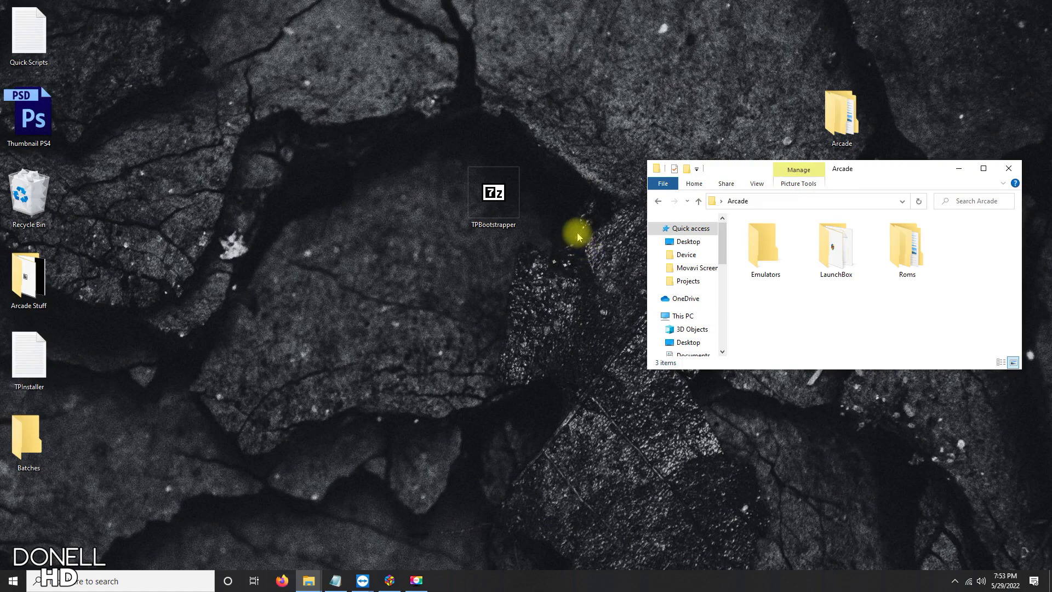
Extract Lib, TPBootstrapper.exe and TPBootstrapper.pdb from TPBootstrapper.zip onto the desktop, then close 7-Zip
double_click(510, 207)
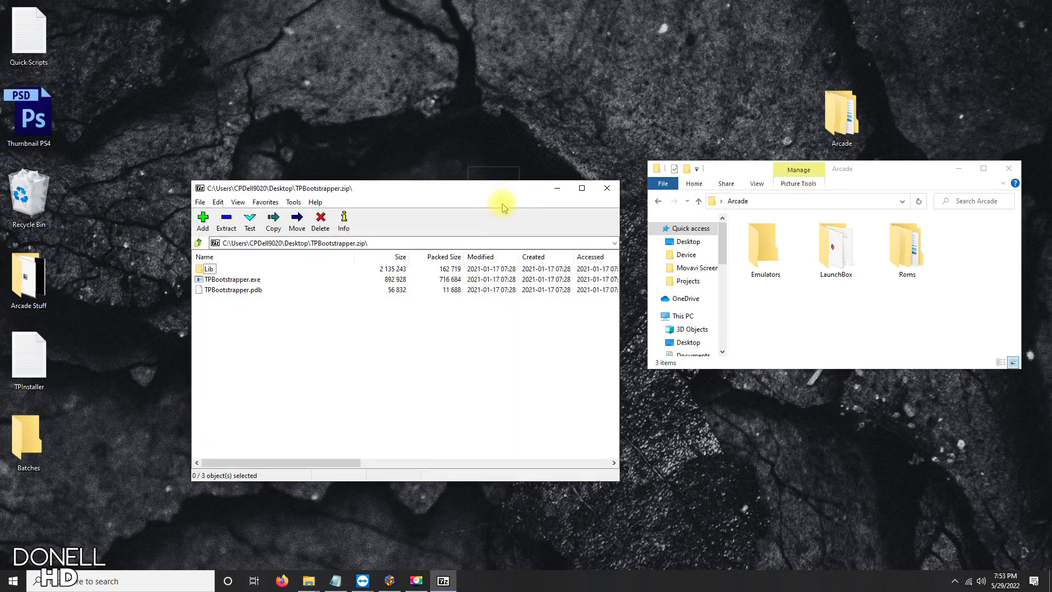
drag(348, 188, 434, 251)
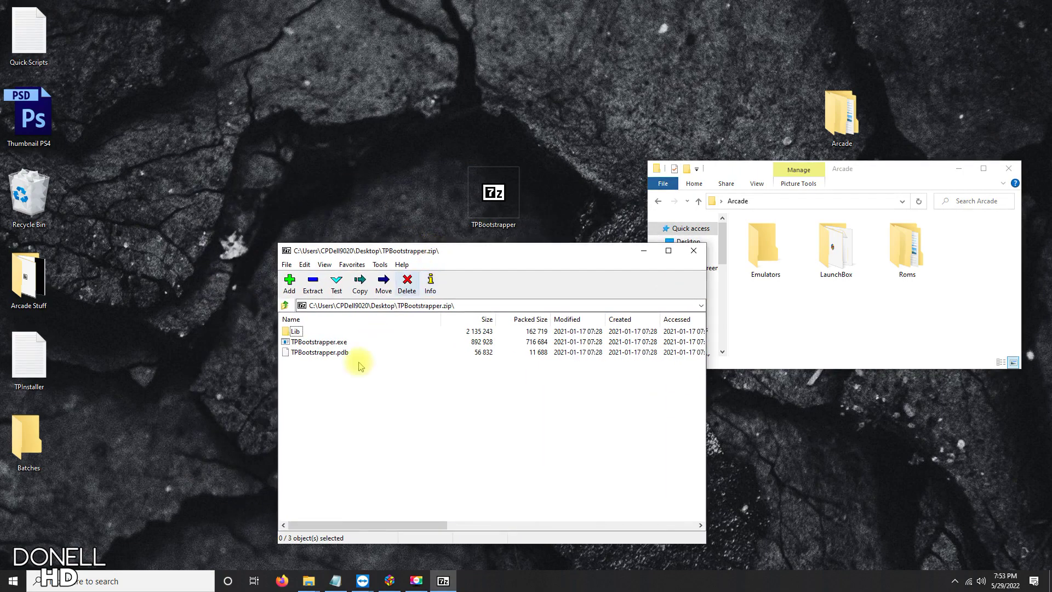
mouse_move(350, 396)
mouse_down()
mouse_move(300, 321)
mouse_move(319, 198)
mouse_up()
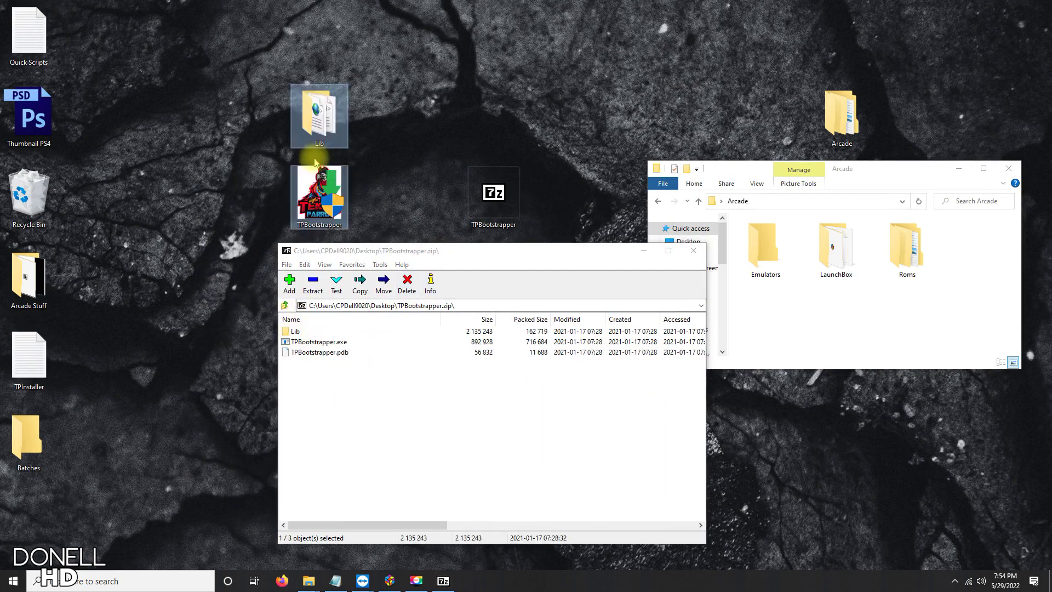
click(693, 250)
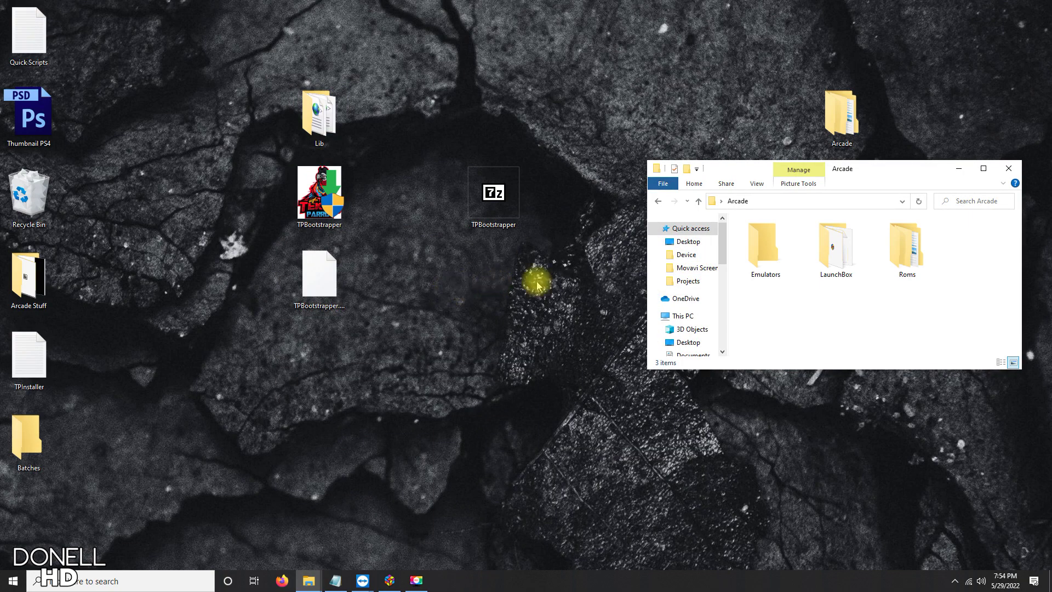
Create a new Teknoparrot folder inside Arcade\Emulators
double_click(773, 250)
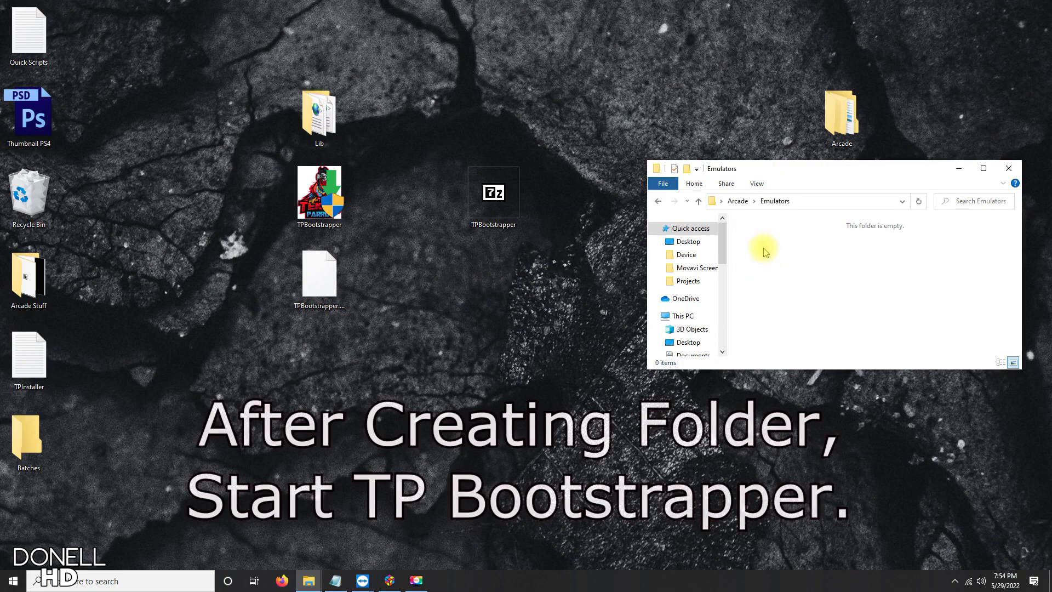
right_click(765, 250)
mouse_move(822, 380)
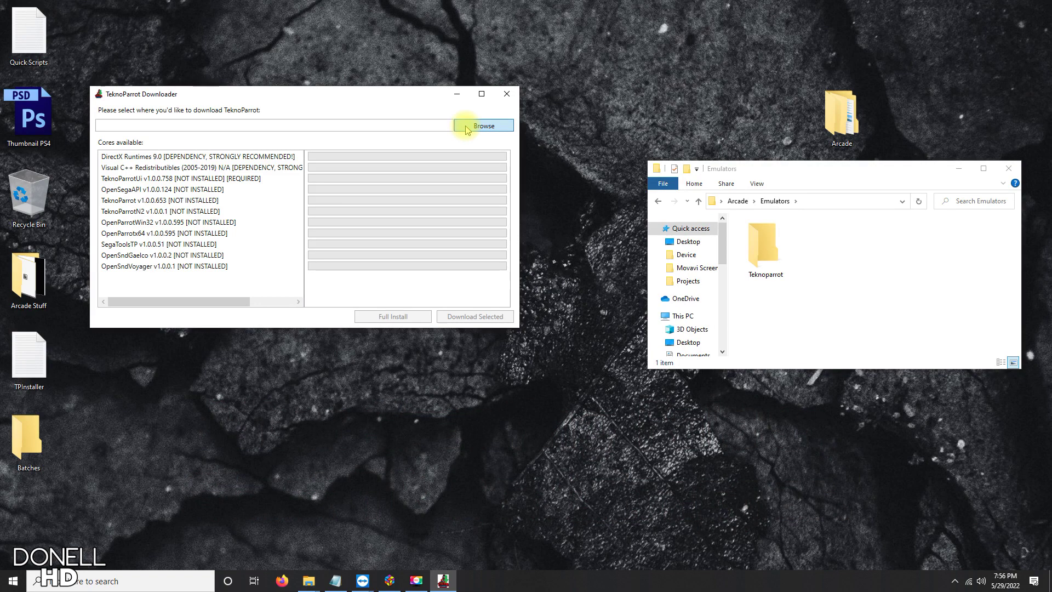
Set TeknoParrot Downloader's install location to Desktop\Arcade\Emulators\Teknoparrot
click(466, 129)
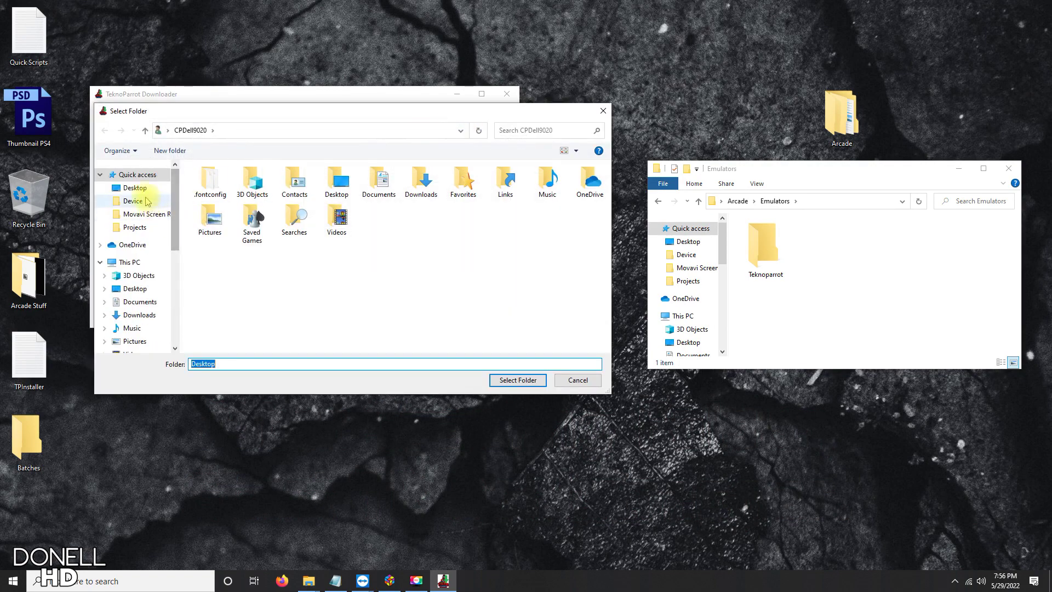
click(136, 188)
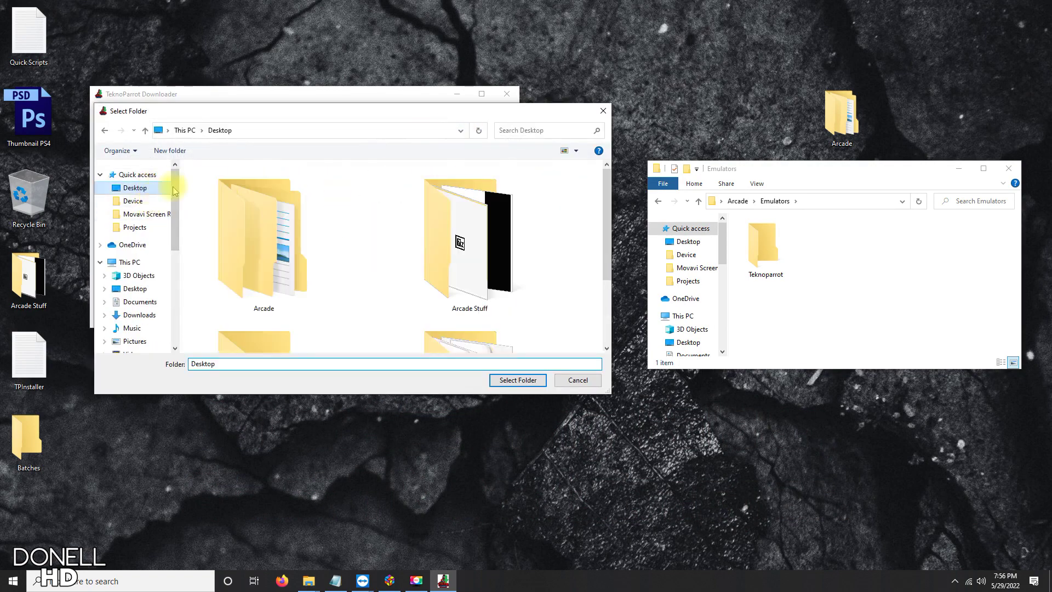
double_click(297, 258)
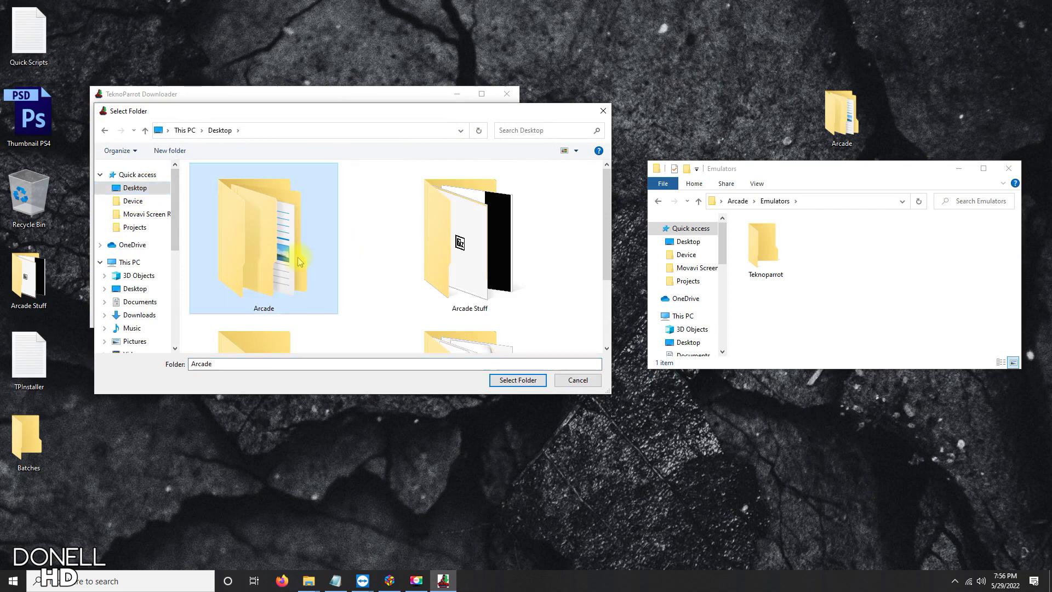
double_click(235, 213)
double_click(232, 185)
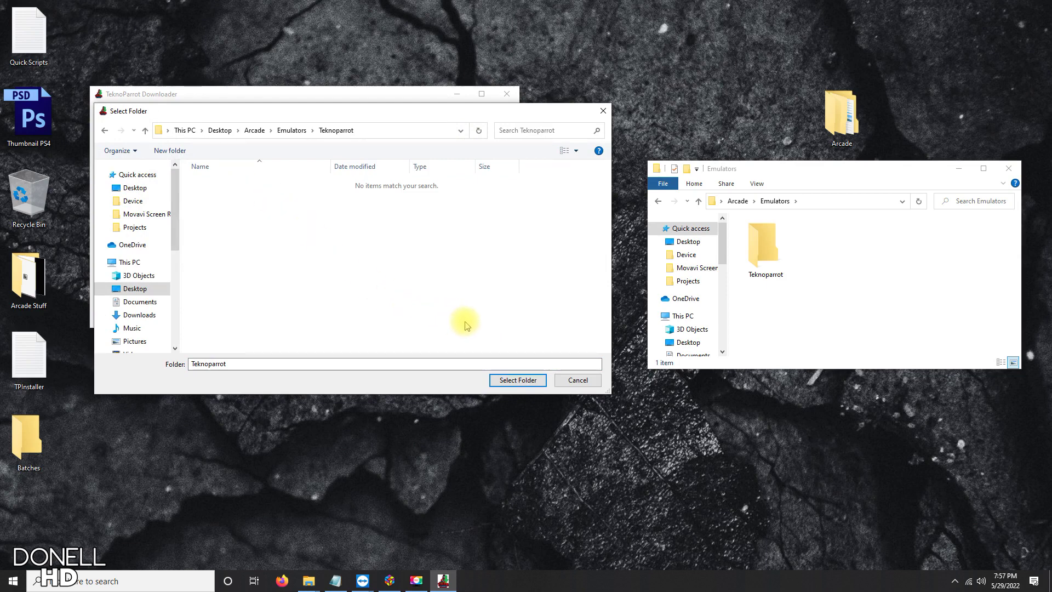
click(518, 382)
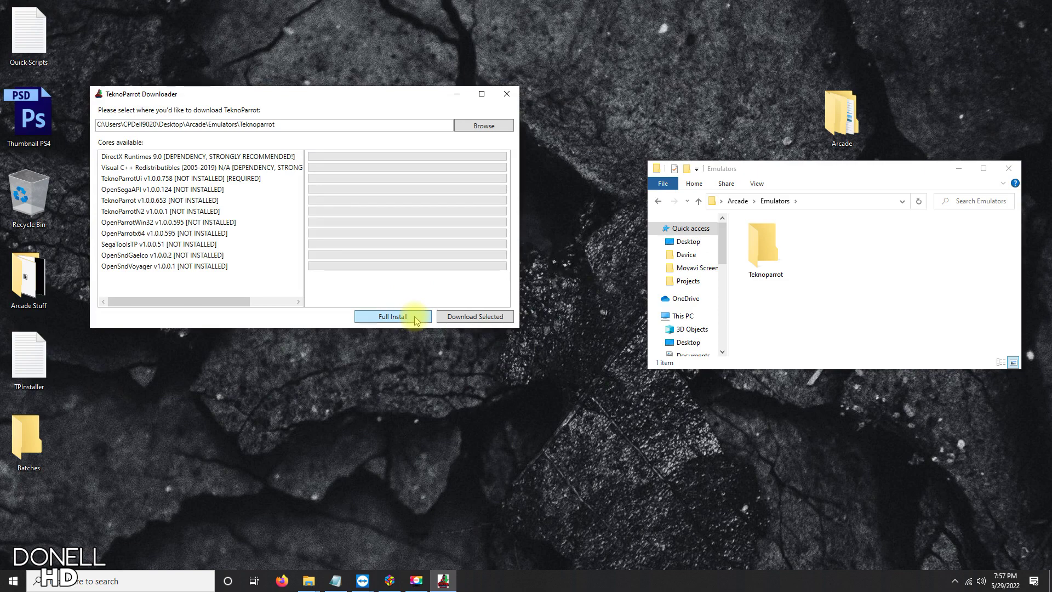
Full-install every TeknoParrot core, acknowledge the first-run notice, and agree to add a game
click(416, 319)
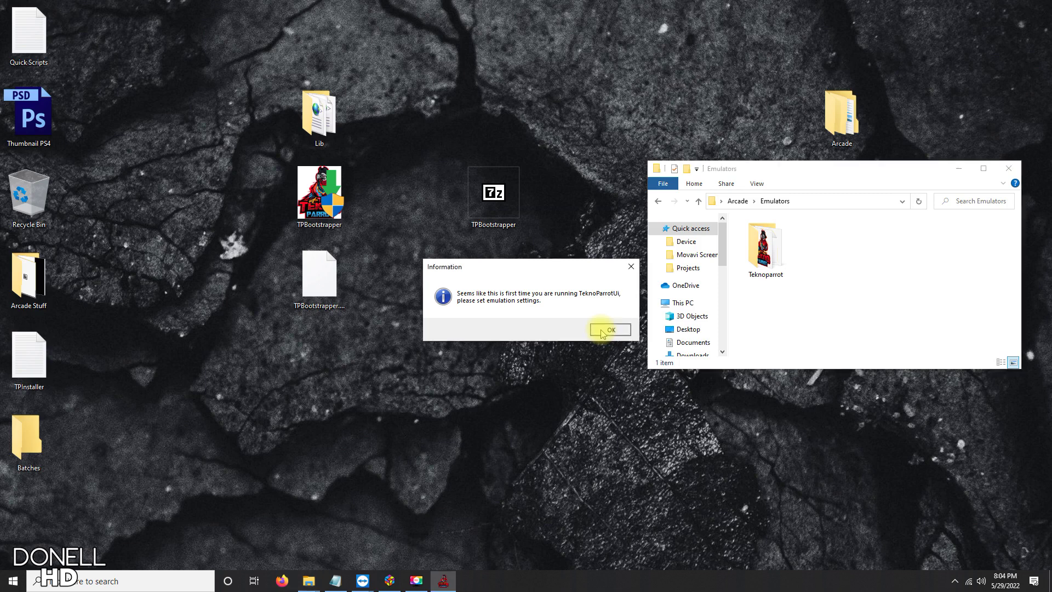
click(603, 329)
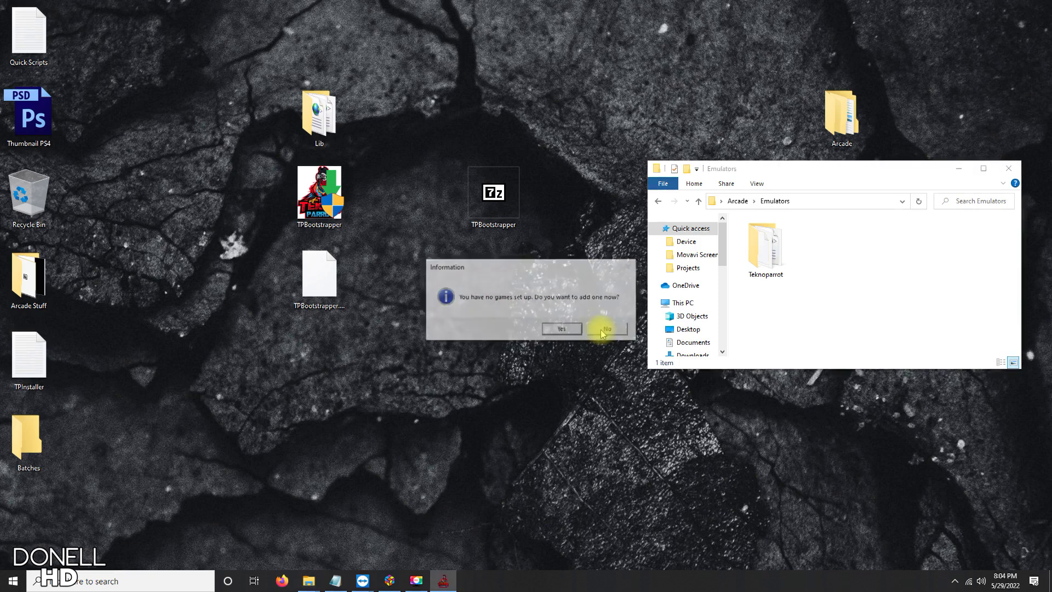
click(562, 330)
Find STAR WARS: Battle Pod in the games list and add it to the library
scroll(566, 329, down, 10)
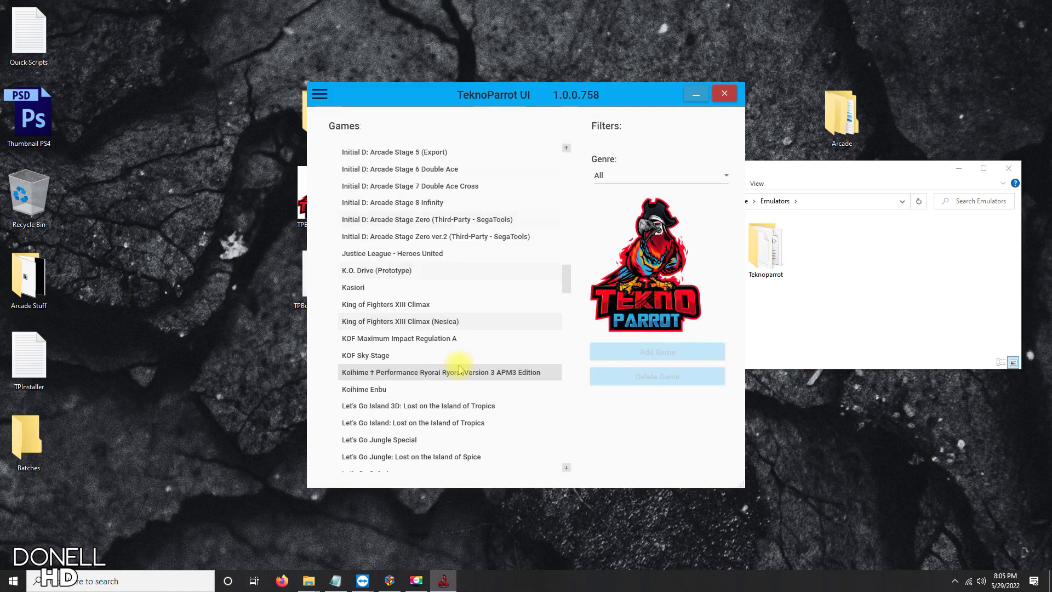
scroll(459, 370, down, 15)
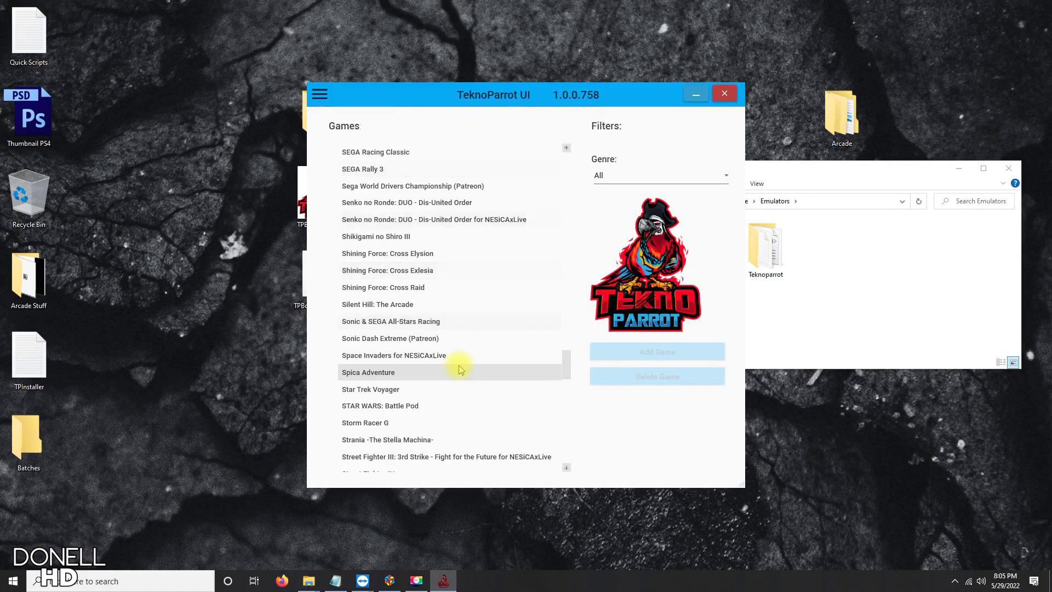
scroll(459, 370, down, 2)
click(461, 355)
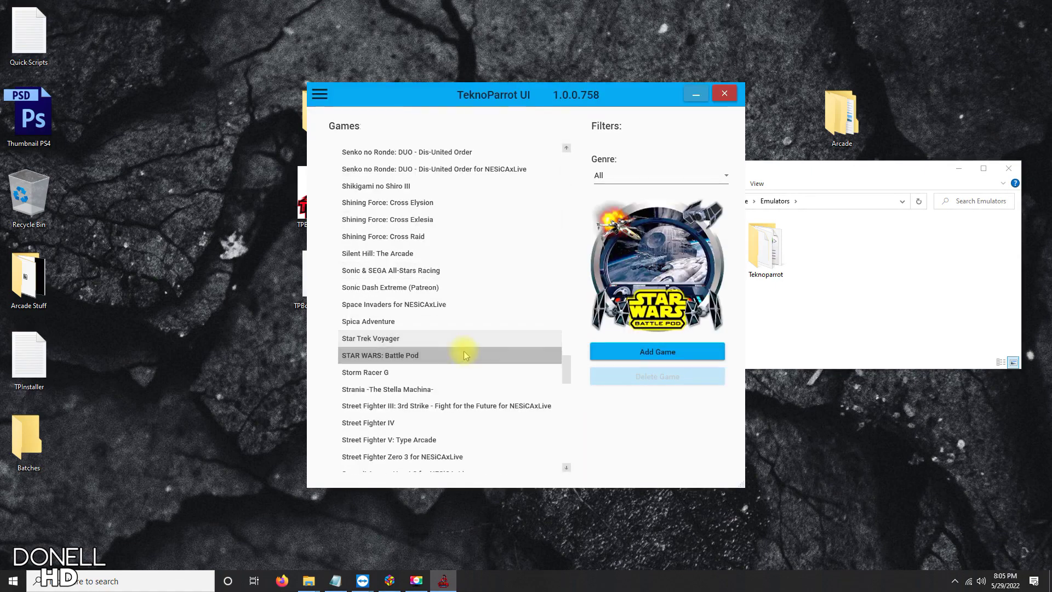
click(636, 354)
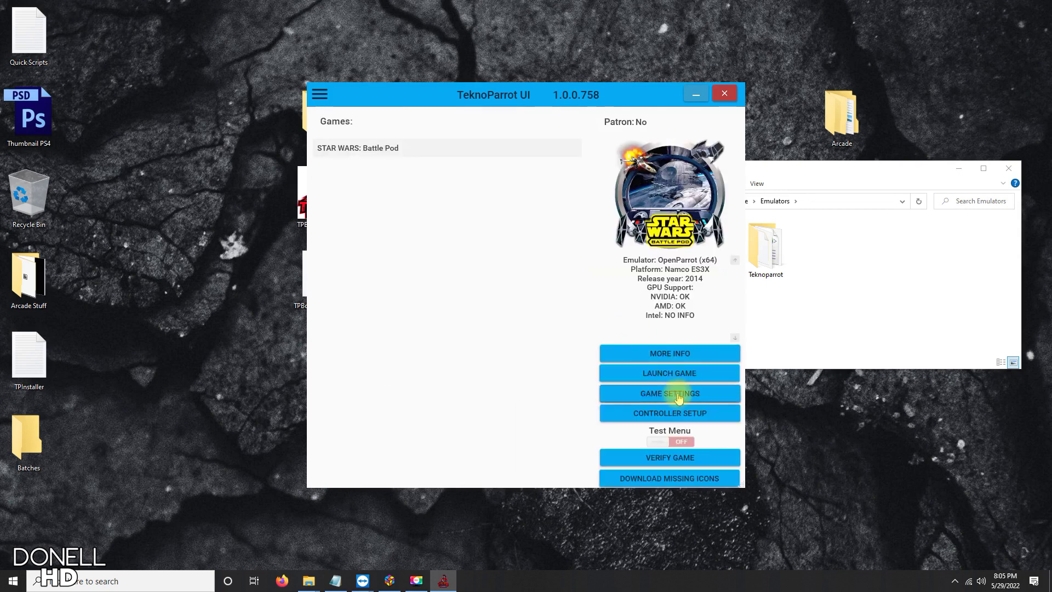
Point Battle Pod's settings at Roms\Teknoparrot\Star Wars Battle Pod\Launcher\RSLauncher.exe, enable keyboard axis control, save
click(679, 394)
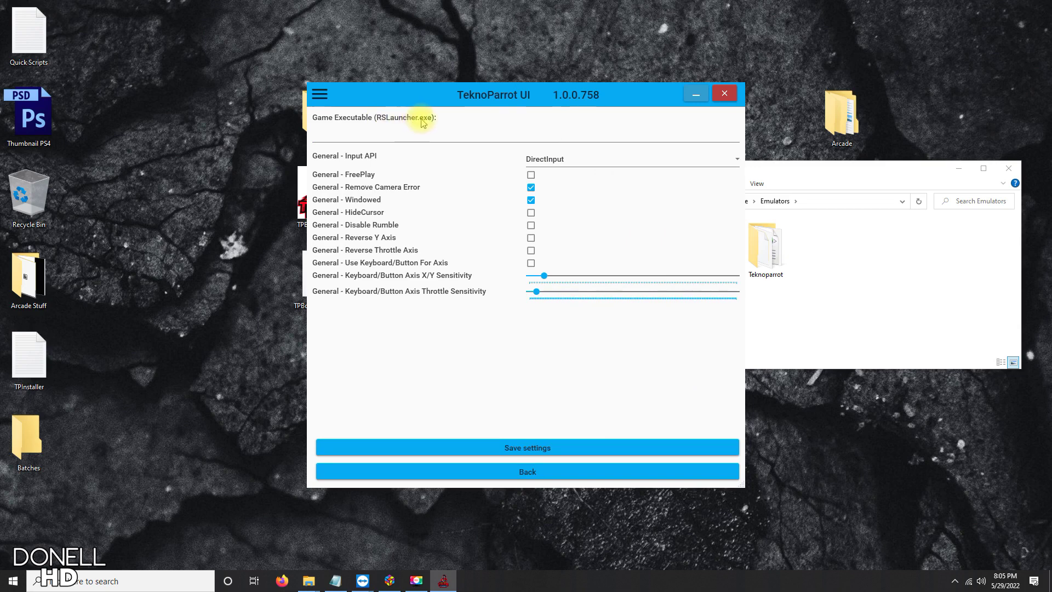
click(595, 140)
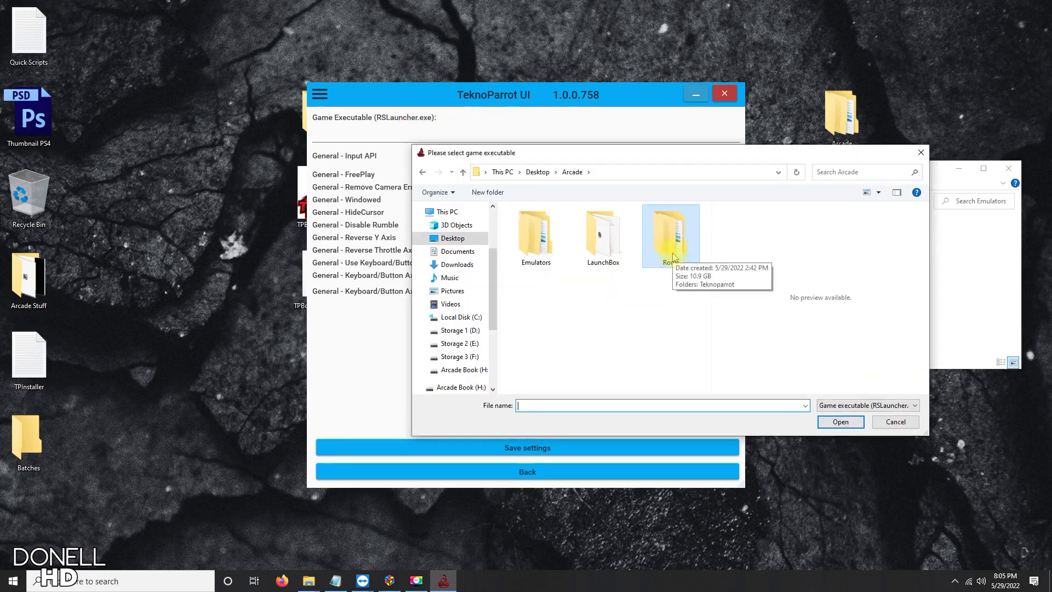
double_click(668, 249)
double_click(549, 229)
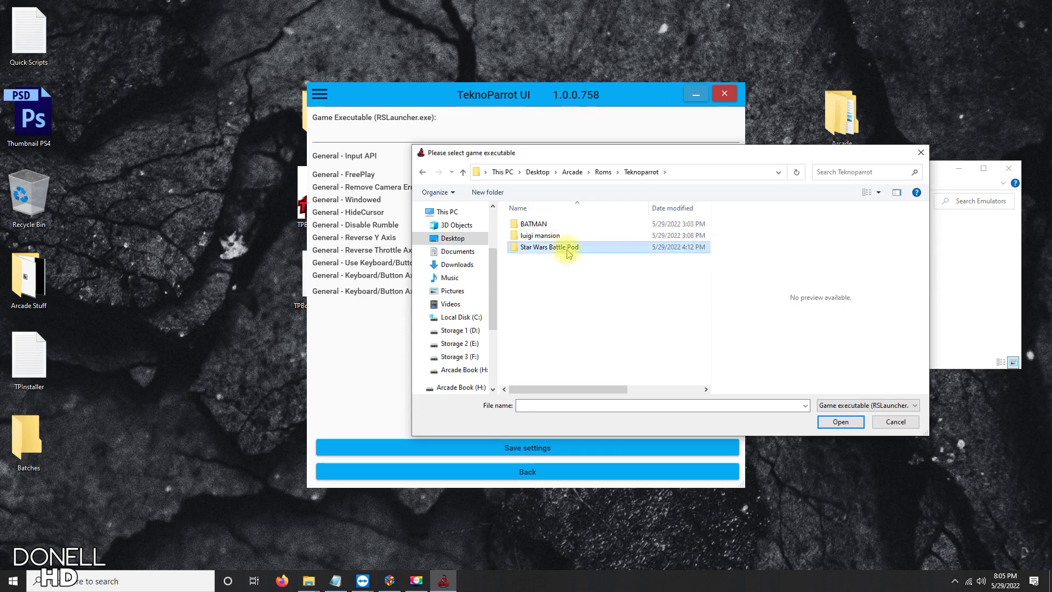
double_click(549, 247)
double_click(534, 258)
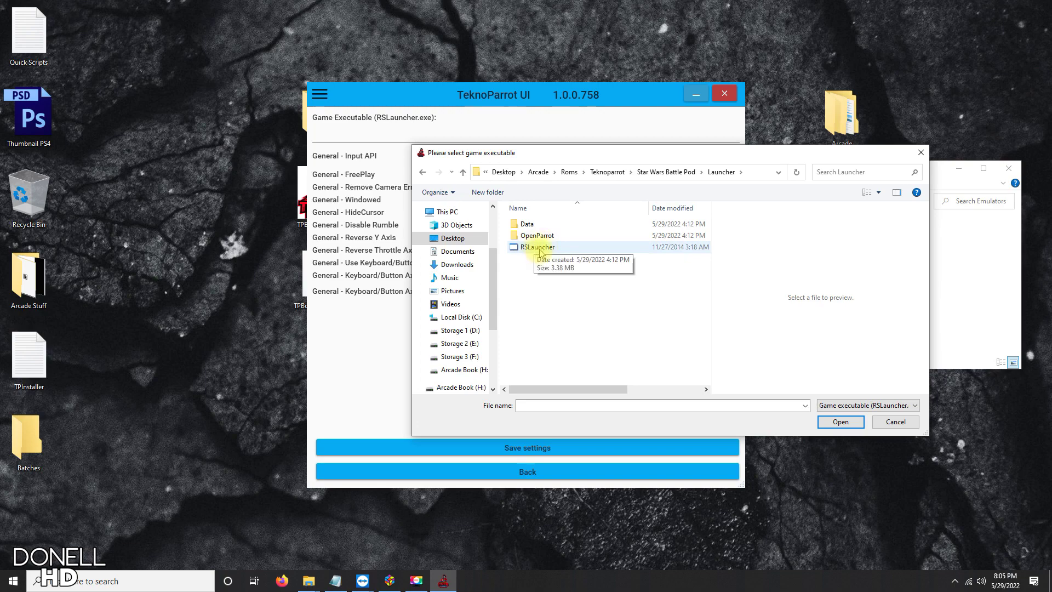
double_click(539, 250)
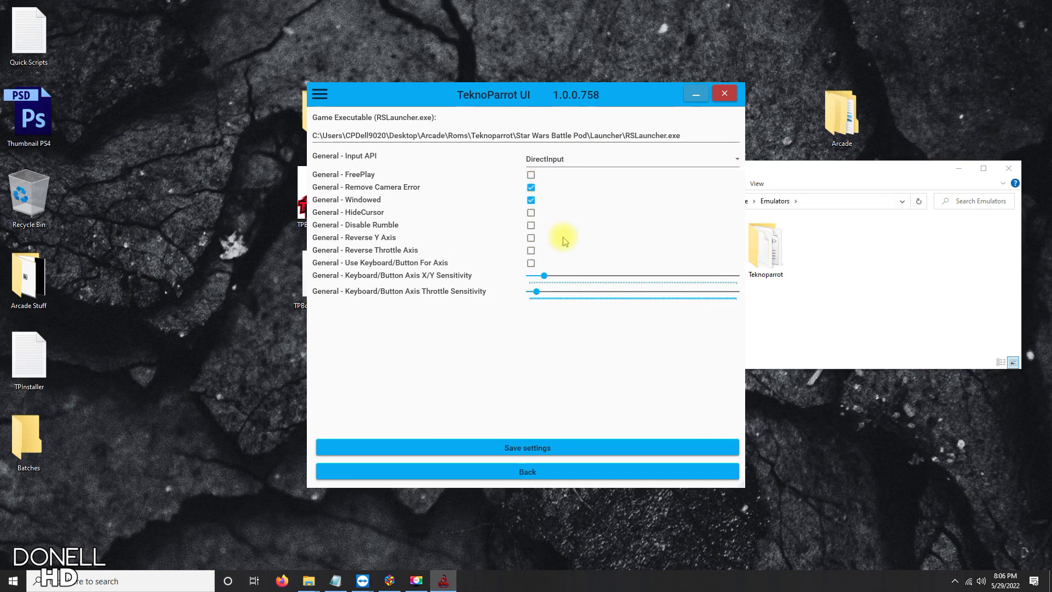
click(531, 264)
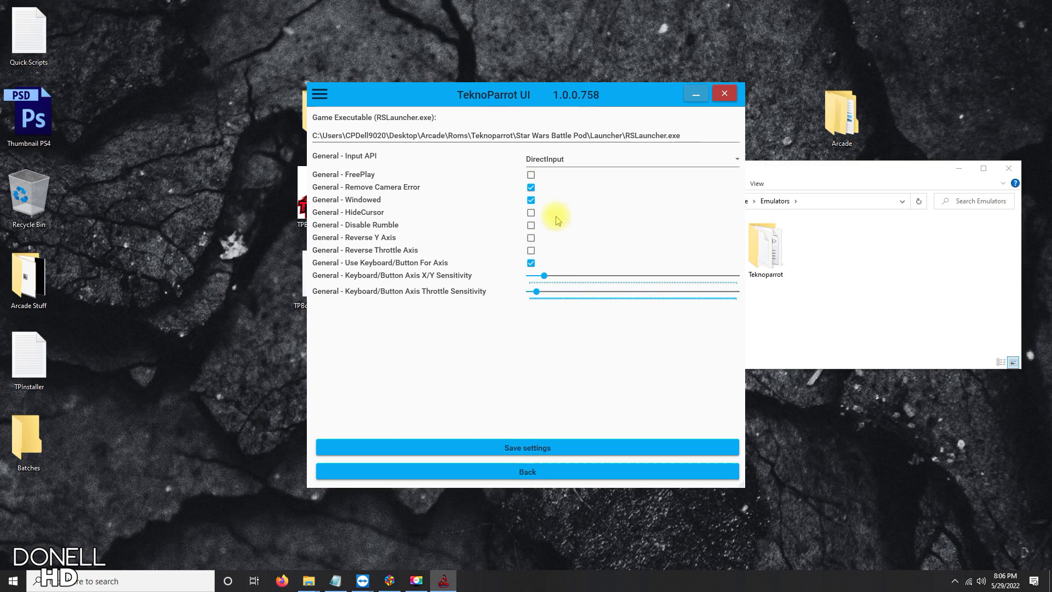
click(535, 446)
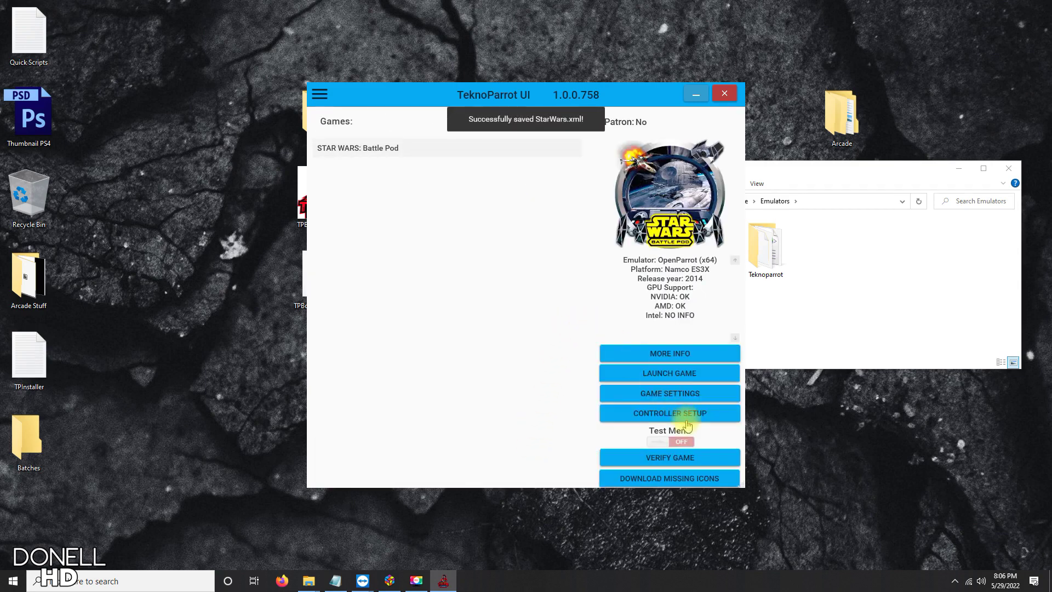
Bind Battle Pod's Start to 1 and throttle and analog axes to the arrow keys
click(682, 413)
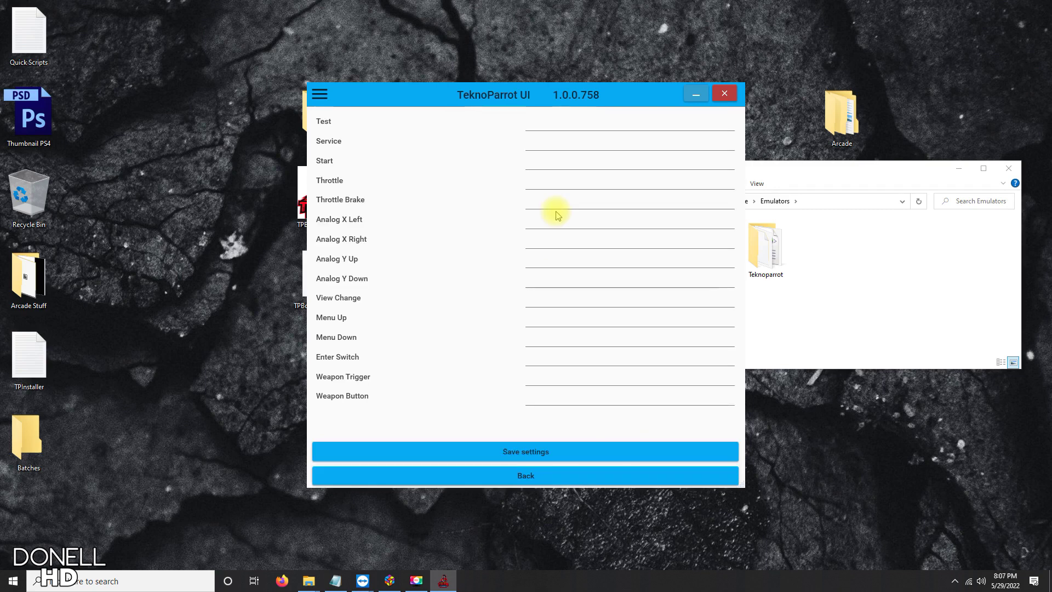
click(566, 163)
key(1)
click(561, 184)
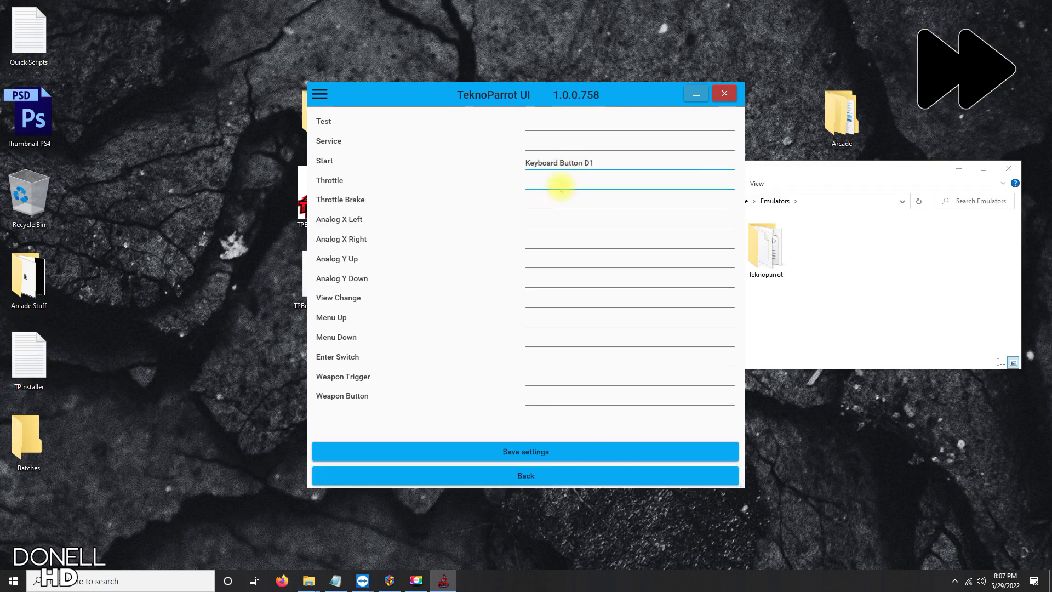
key(Up)
click(559, 202)
key(Down)
click(554, 222)
key(Left)
key(Right)
click(553, 262)
key(Up)
key(Down)
click(554, 300)
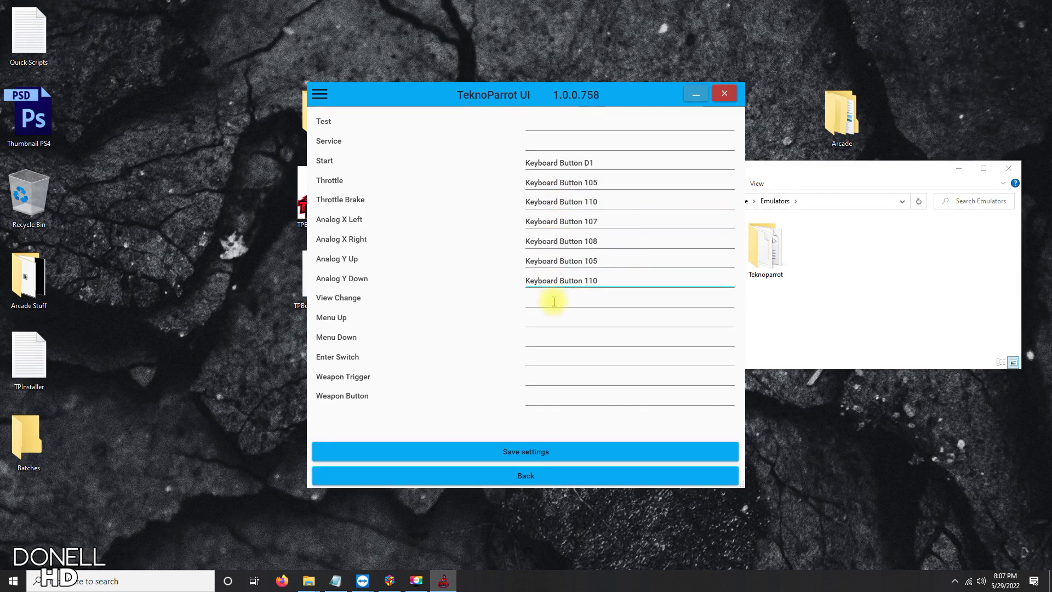
Bind weapon, Enter Switch and menu inputs to E, Q, W, R, T, Y and save controls
key(e)
click(548, 378)
key(q)
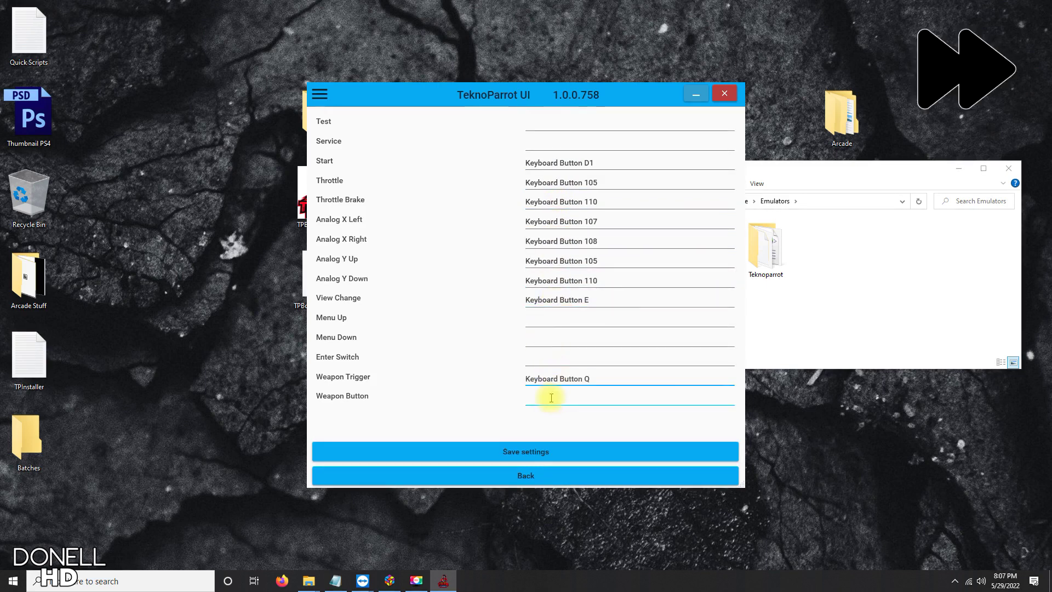
click(547, 397)
key(w)
click(548, 356)
key(r)
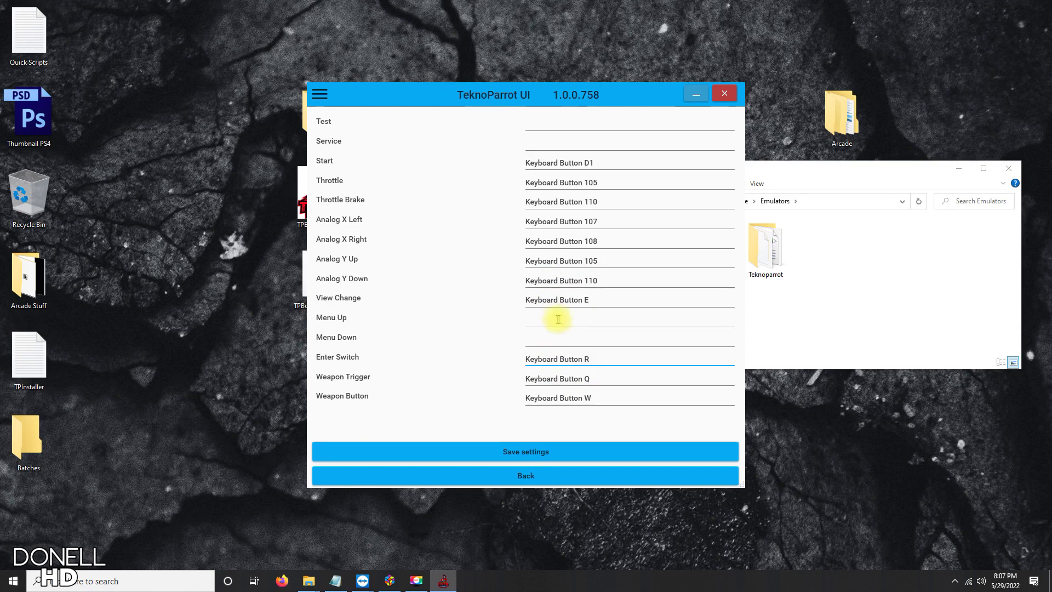
click(554, 319)
key(t)
click(557, 338)
key(y)
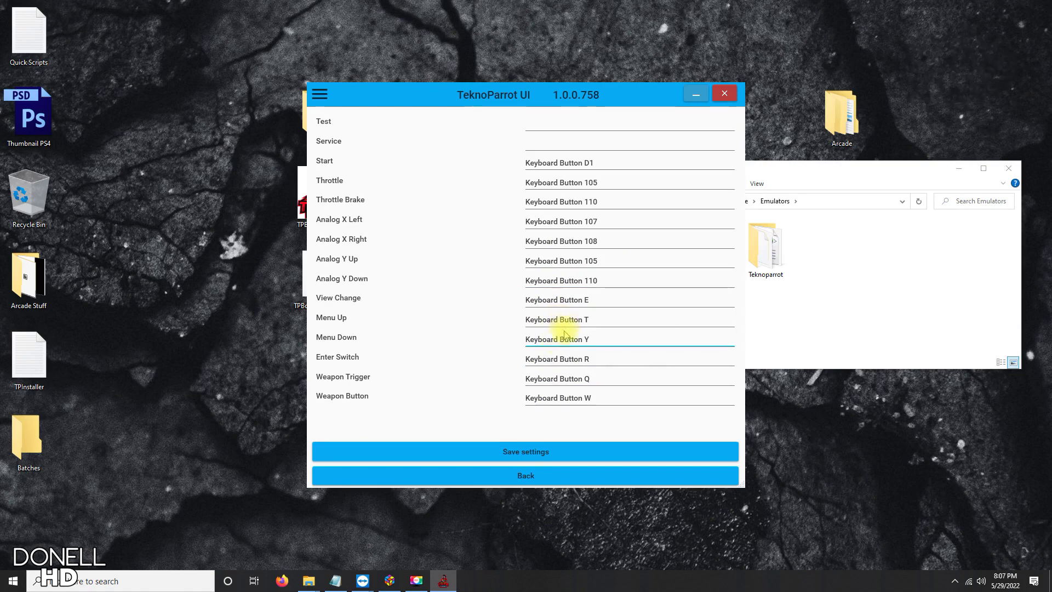
click(546, 454)
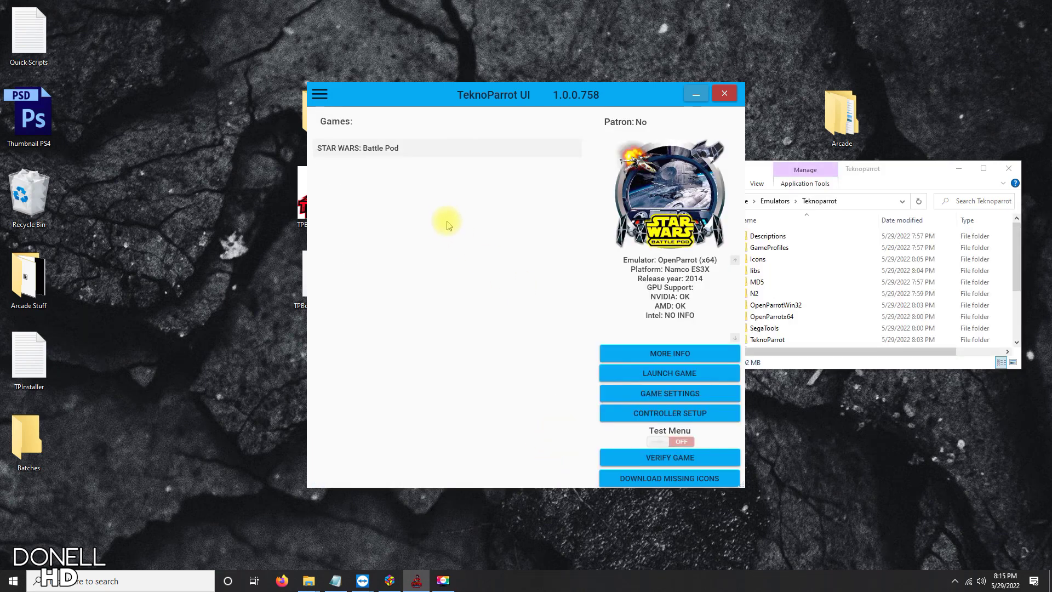
Install the ScoreSubmission 0.0.0.9 update from Install Updates, then return to the library
click(318, 96)
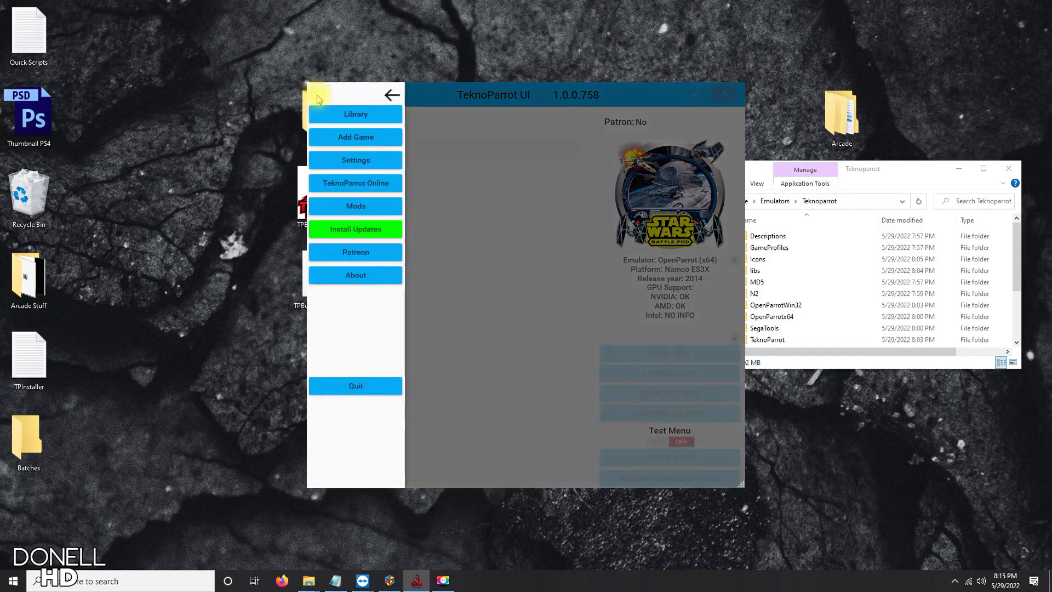
click(348, 233)
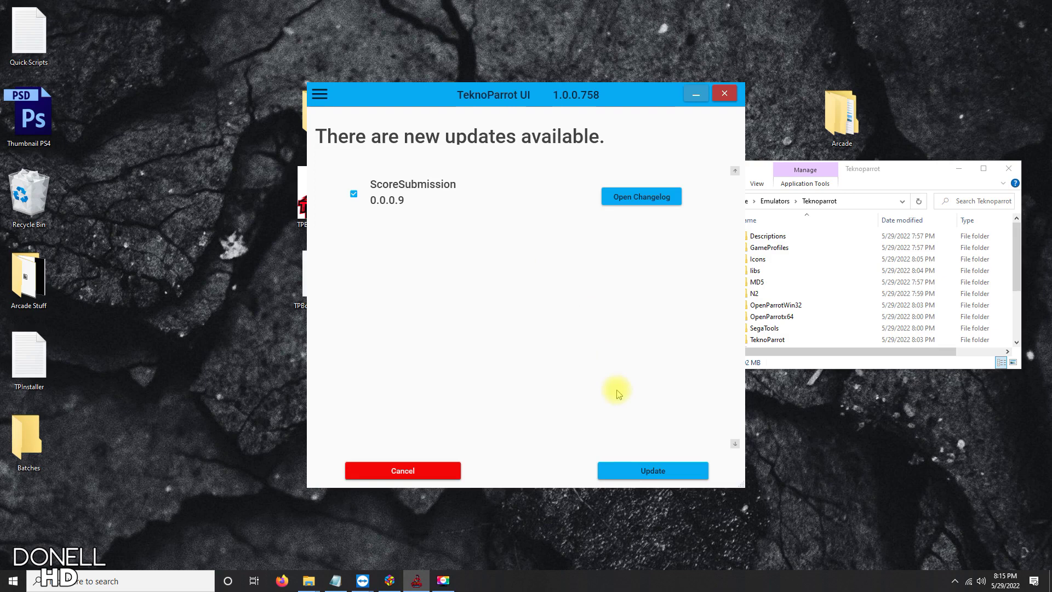
click(663, 472)
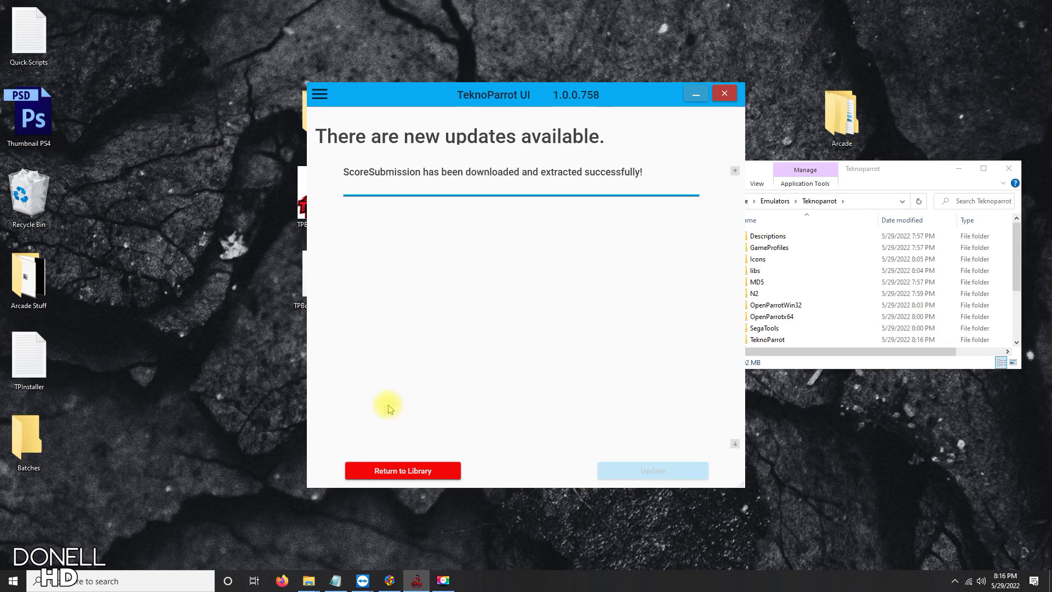
click(376, 472)
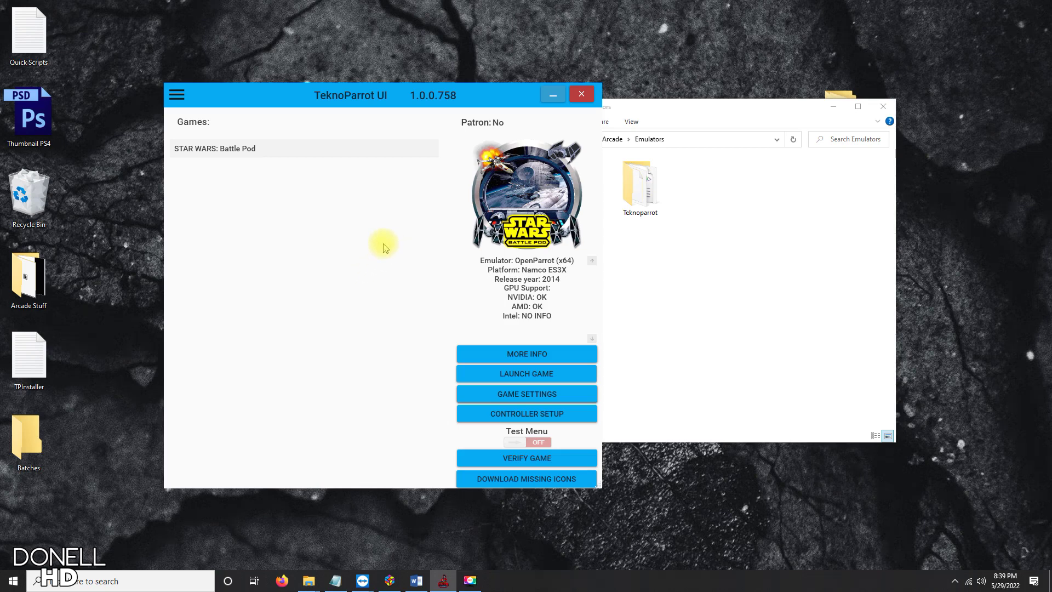
Run STAR WARS: Battle Pod once so its user profile gets created
double_click(301, 153)
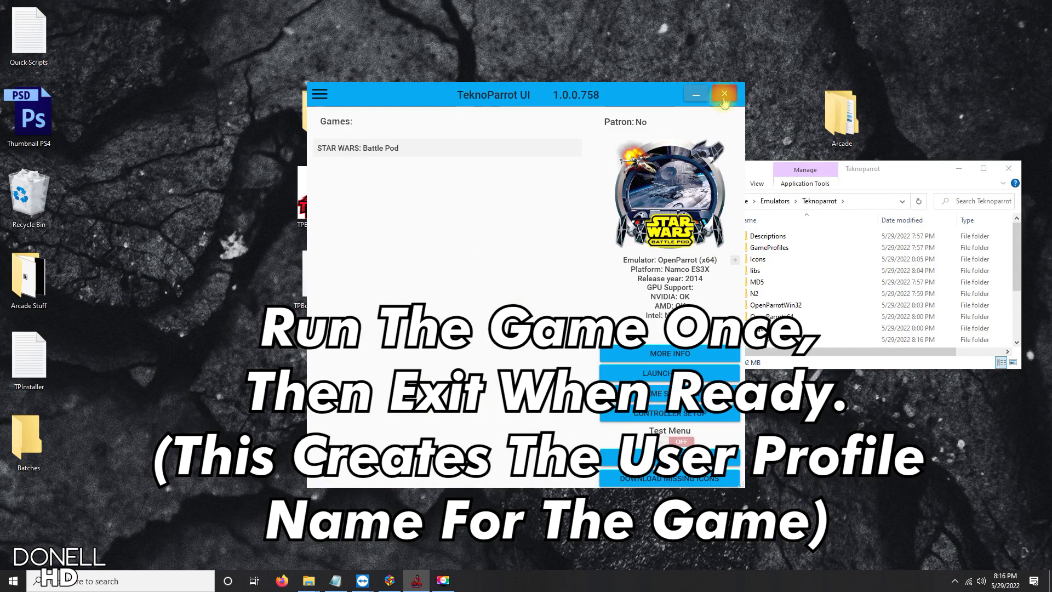
Quit TeknoParrot UI and move the Lib and TPBootstrapper leftovers off the desktop
click(724, 96)
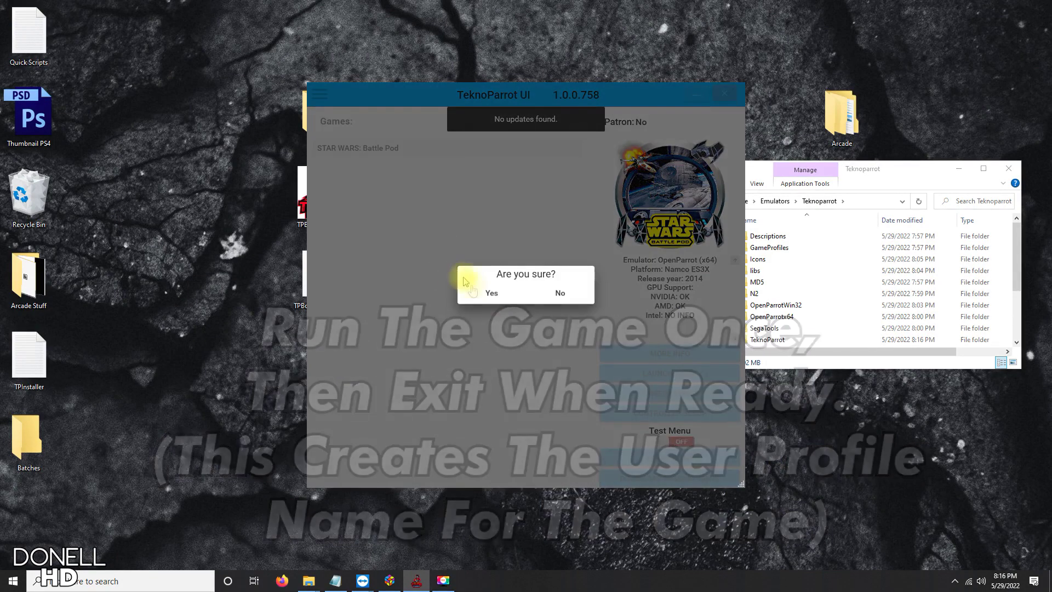
click(497, 292)
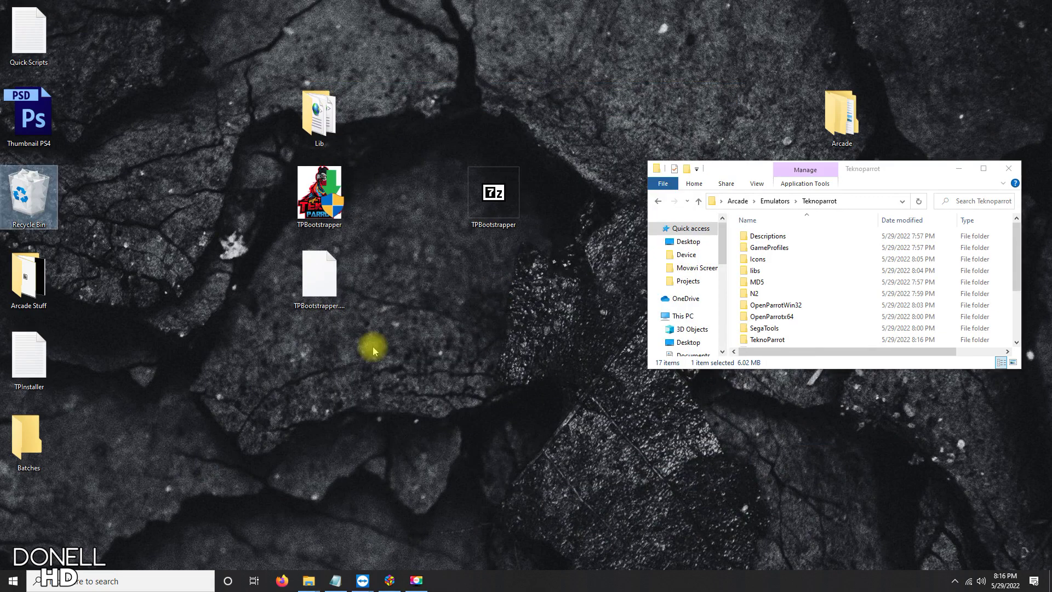
mouse_move(373, 346)
mouse_down()
mouse_move(371, 305)
mouse_move(281, 164)
mouse_move(317, 64)
mouse_move(282, 65)
mouse_up()
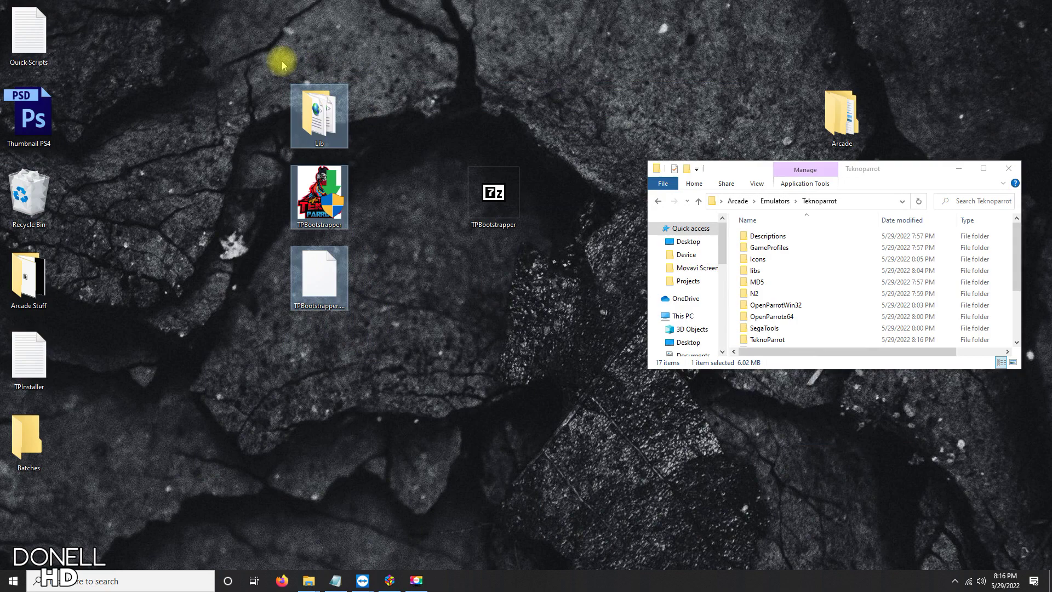
mouse_move(319, 118)
mouse_down()
mouse_move(564, 299)
mouse_move(794, 291)
mouse_up()
mouse_move(493, 192)
mouse_down()
mouse_move(539, 305)
mouse_move(795, 290)
mouse_up()
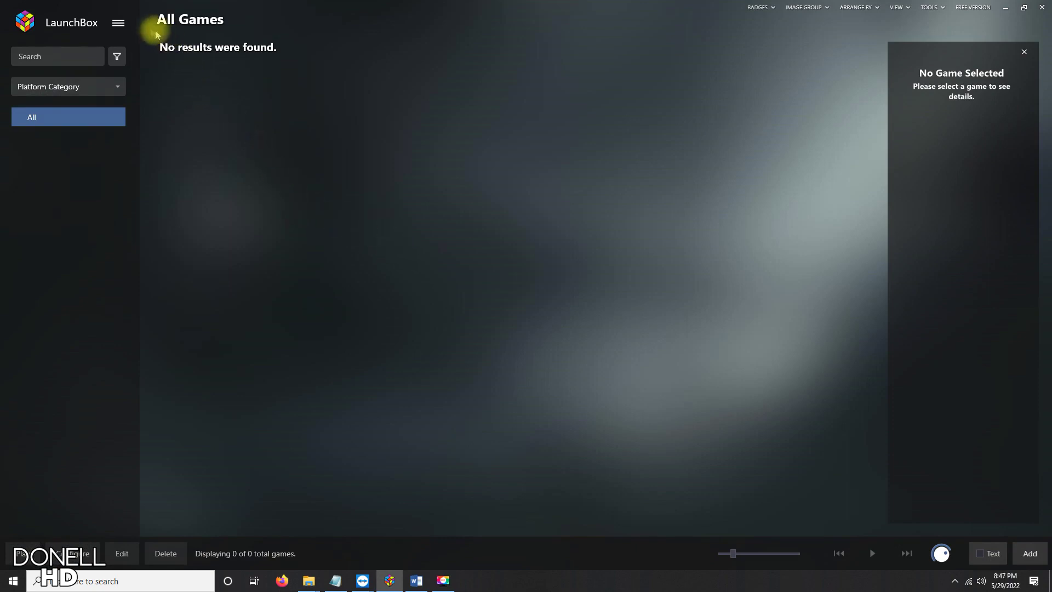
From the emulator manager, start a new emulator named Teknoparrot
click(118, 25)
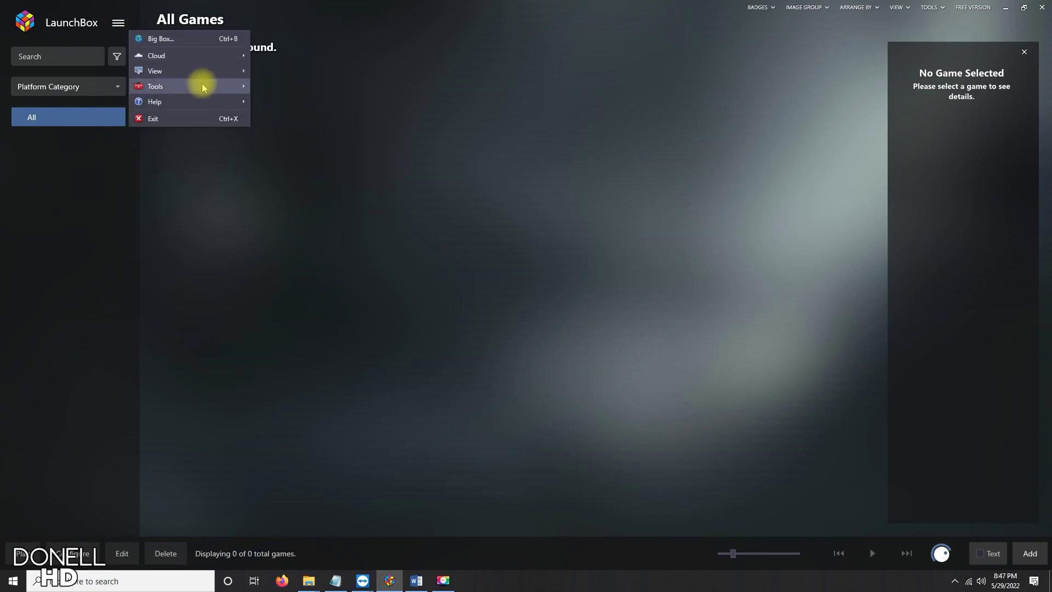
mouse_move(204, 88)
mouse_move(350, 103)
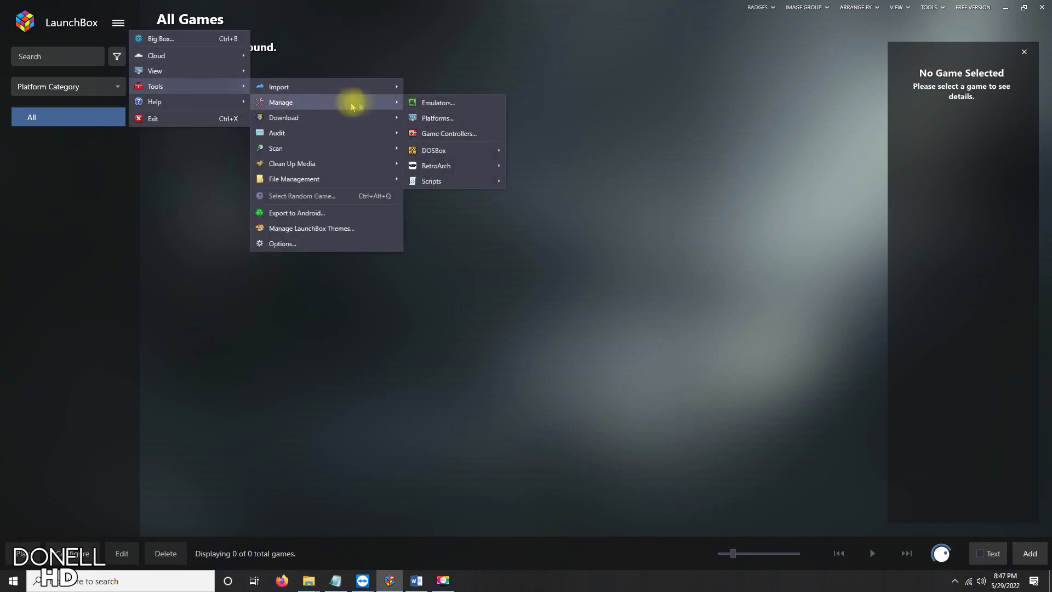
click(437, 103)
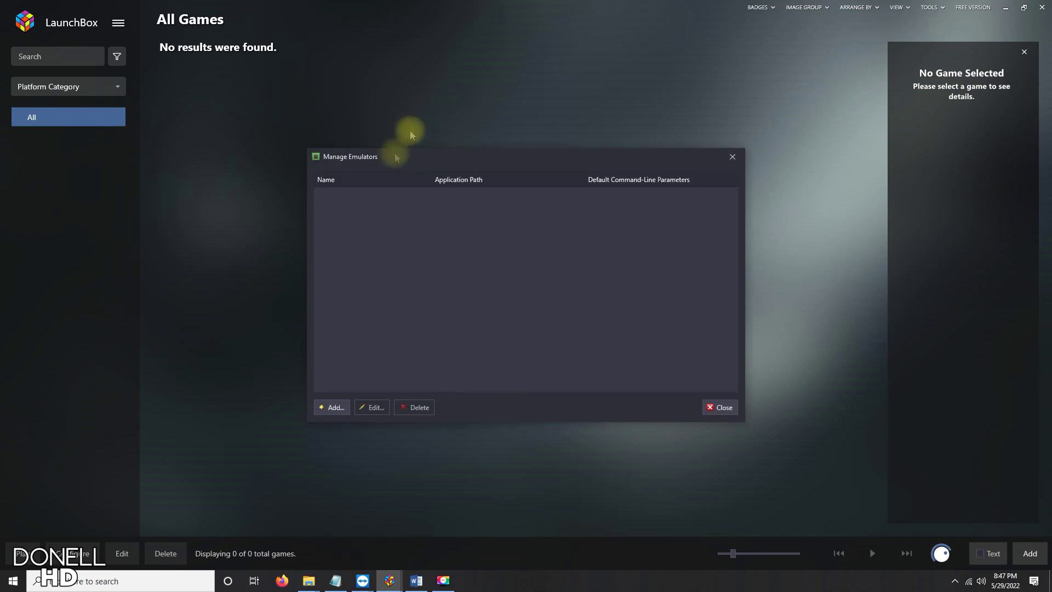
click(334, 406)
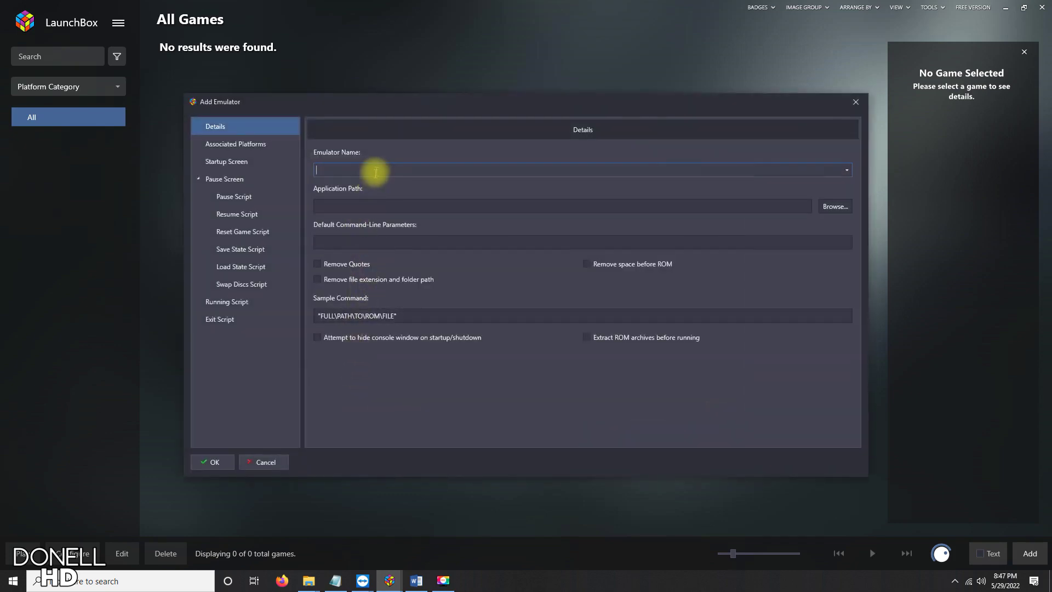
click(377, 169)
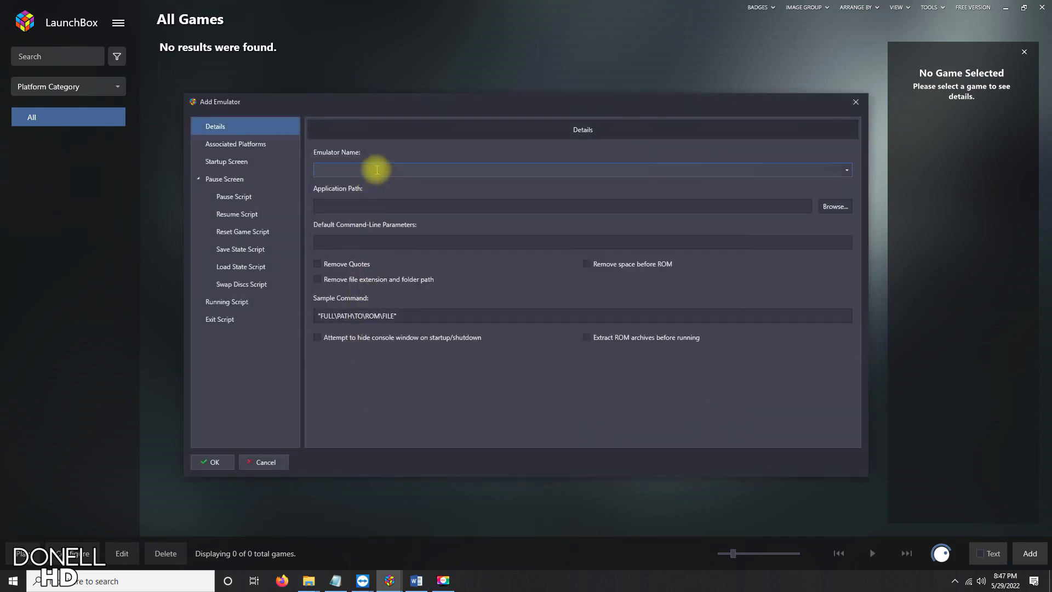
text(Teknoparrot)
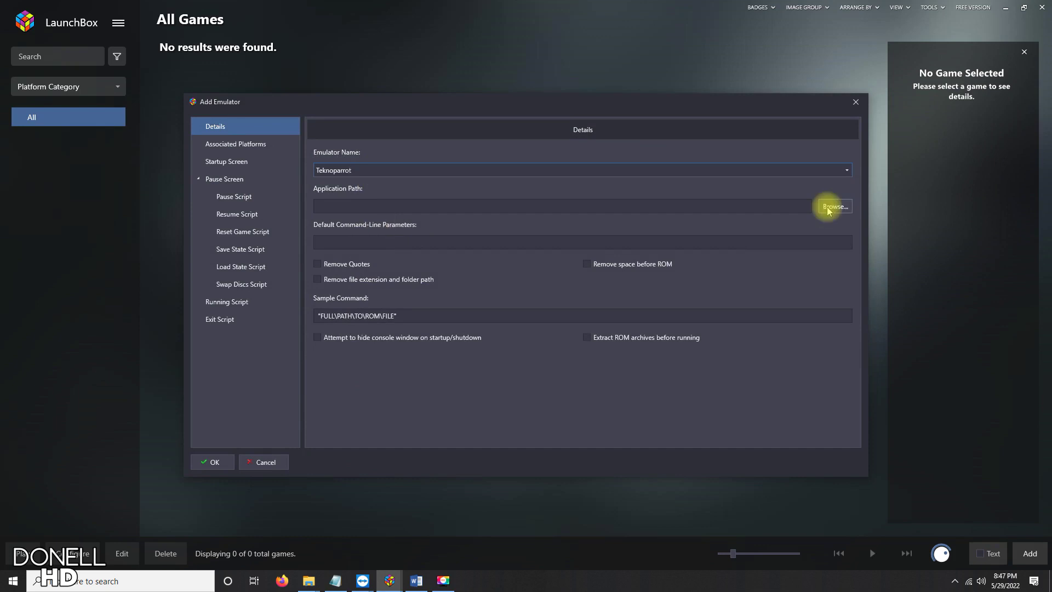
Set its application path to Arcade\Emulators\Teknoparrot\TeknoParrotUi.exe
click(828, 208)
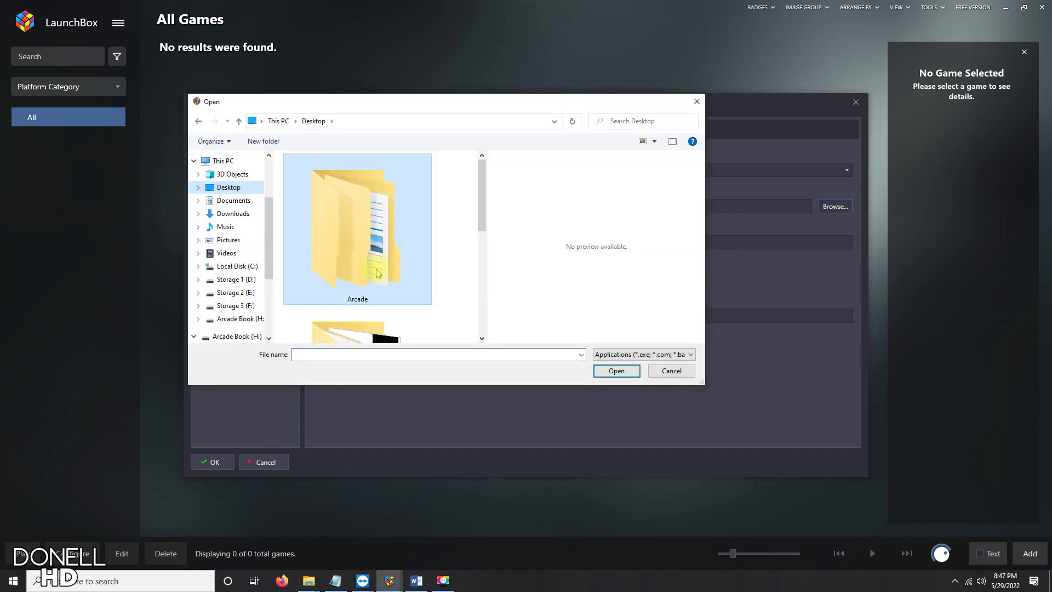
double_click(377, 273)
double_click(315, 185)
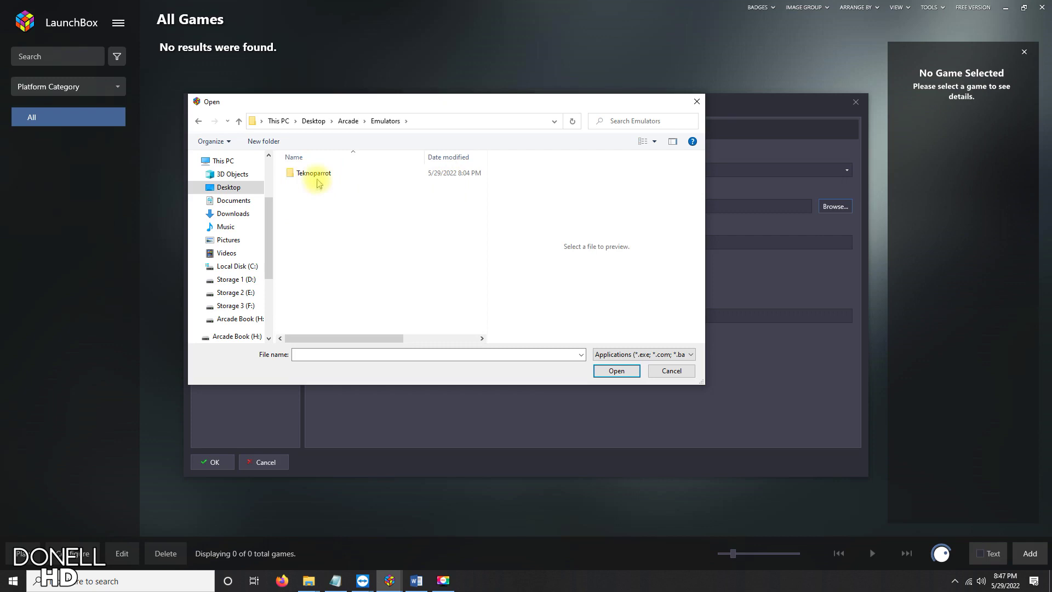
double_click(318, 184)
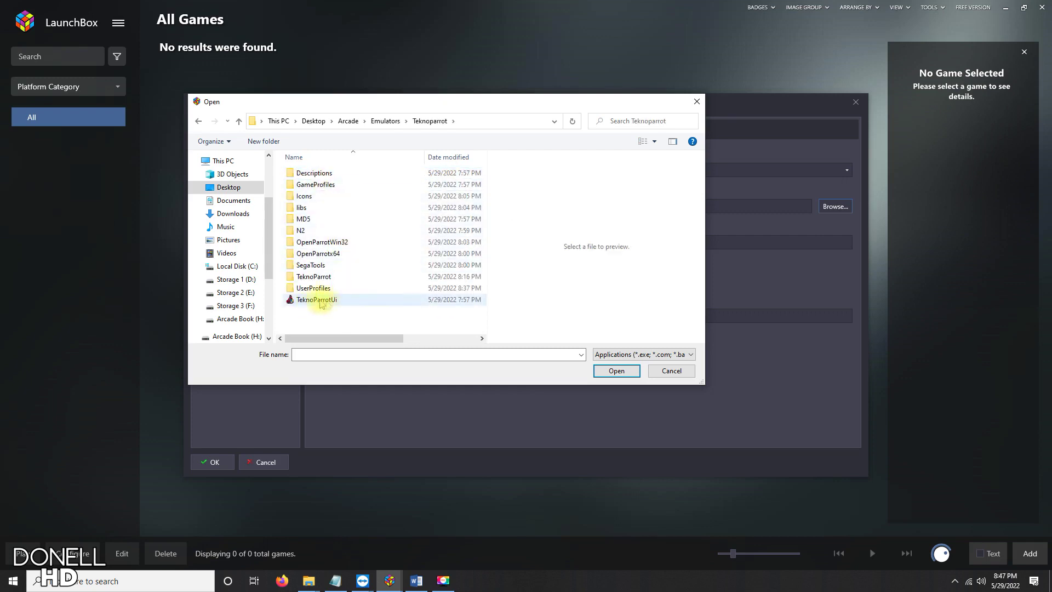
double_click(329, 301)
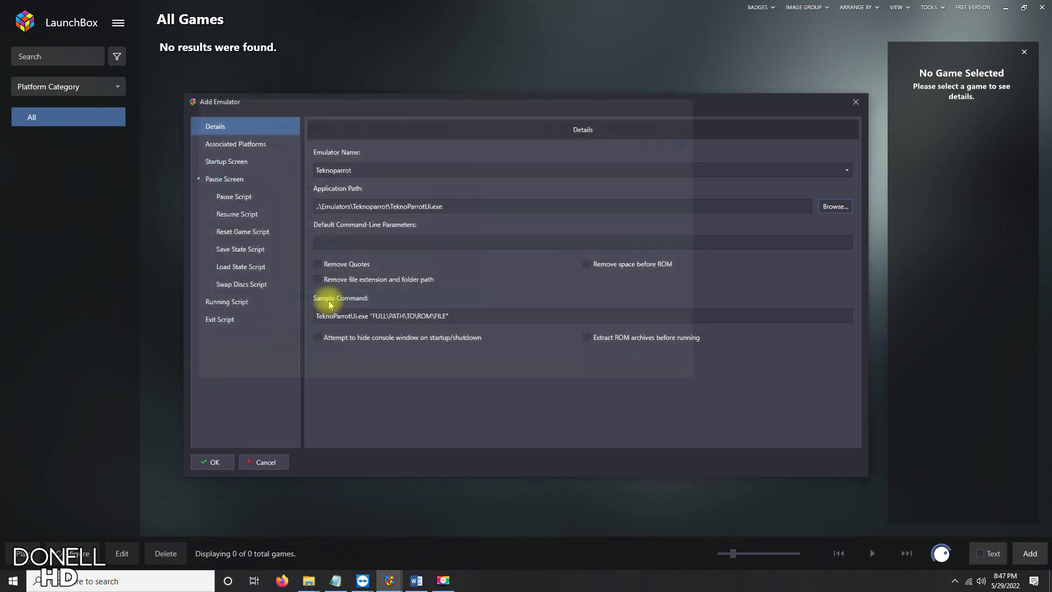
Make Teknoparrot the default emulator for the Sega Ringedge platform
click(256, 145)
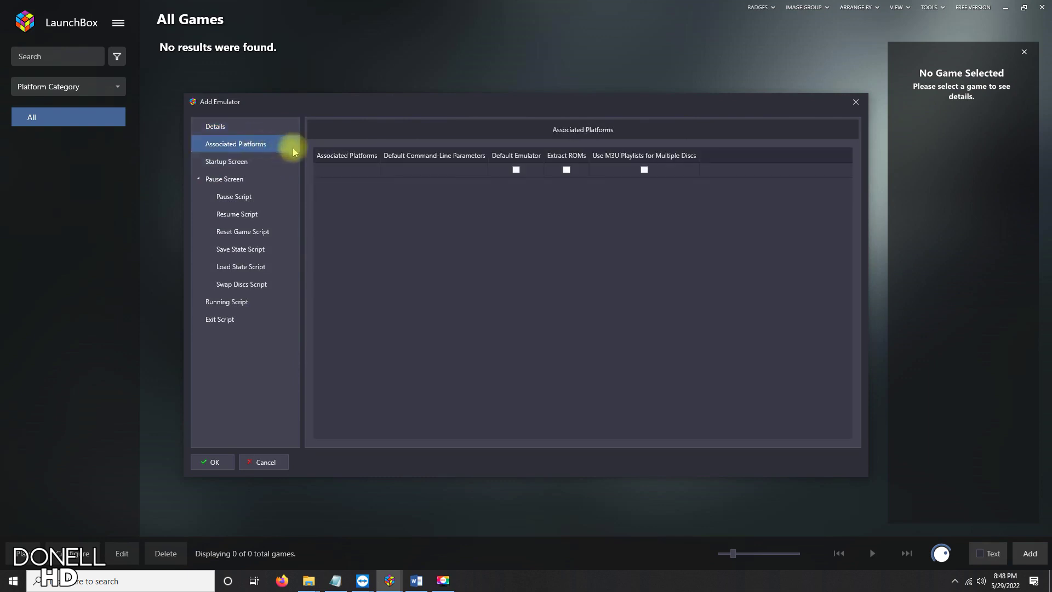
click(517, 169)
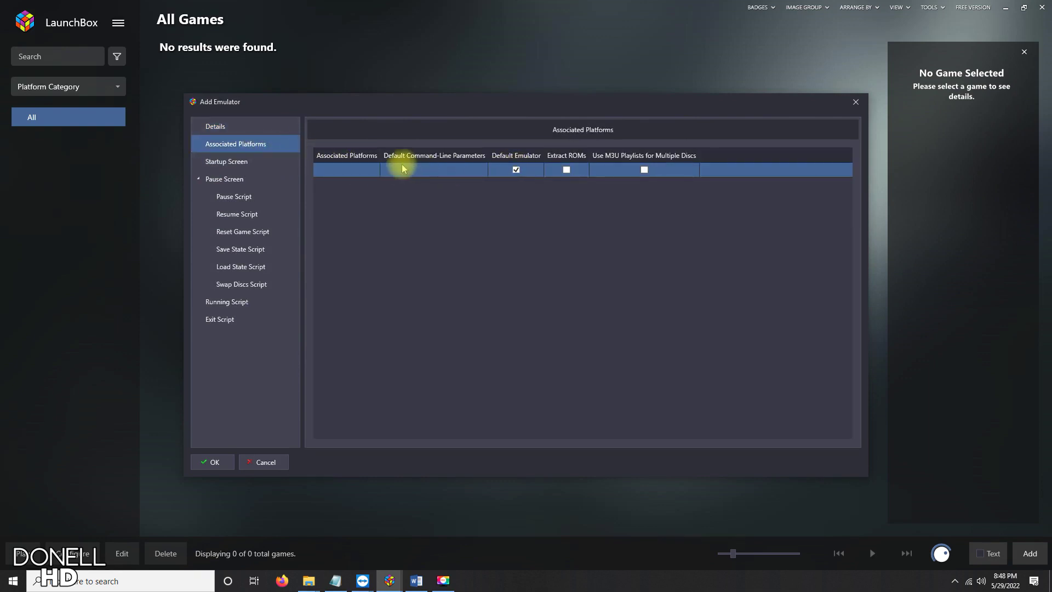
click(343, 170)
text(Sega Ringedge)
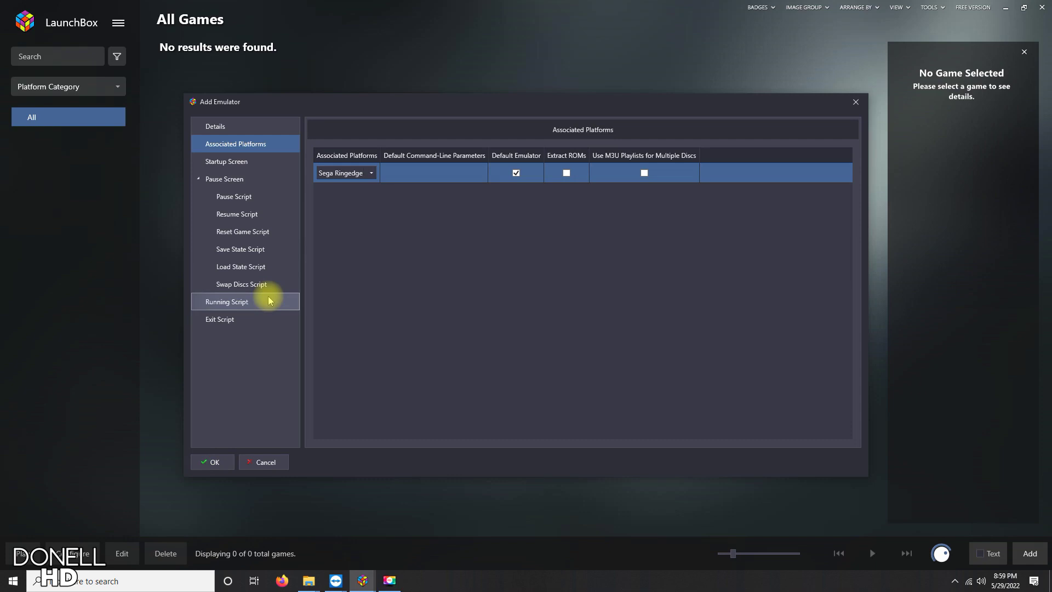
Paste the $Esc:: WinClose running script and save the Teknoparrot emulator
click(270, 300)
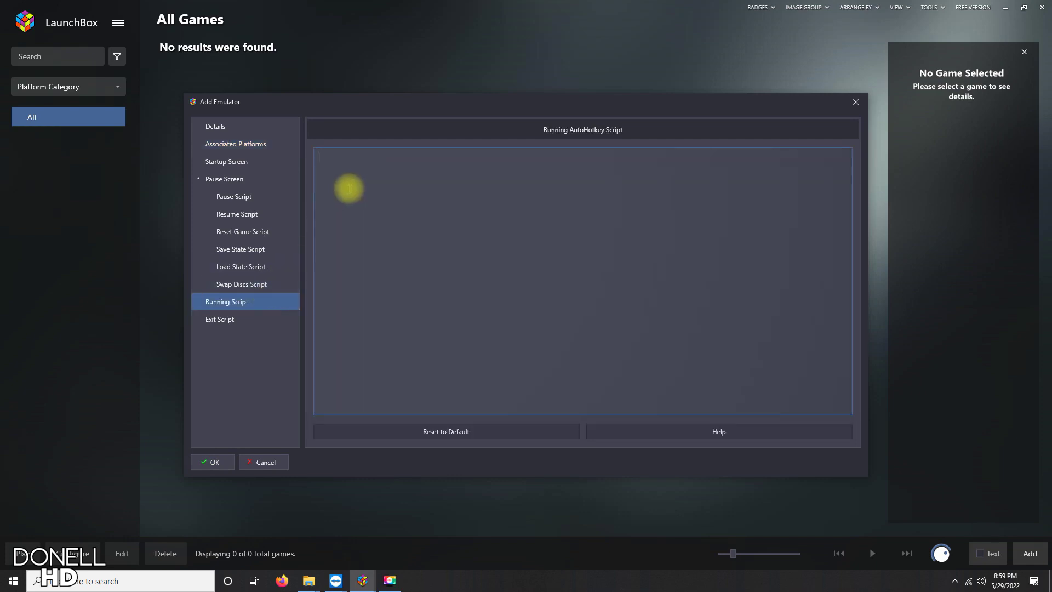
right_click(353, 186)
click(378, 217)
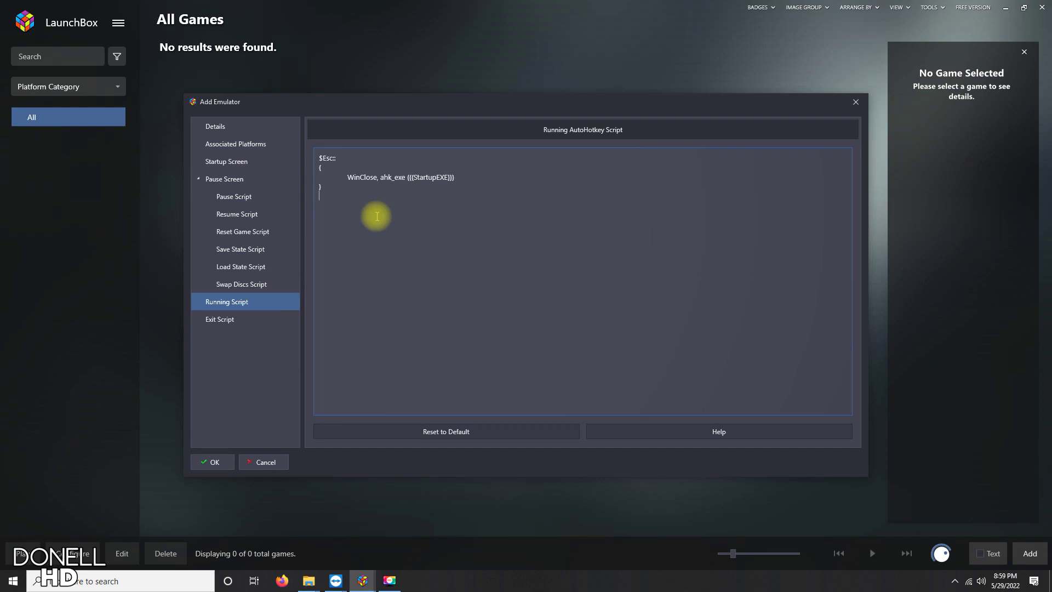
click(212, 463)
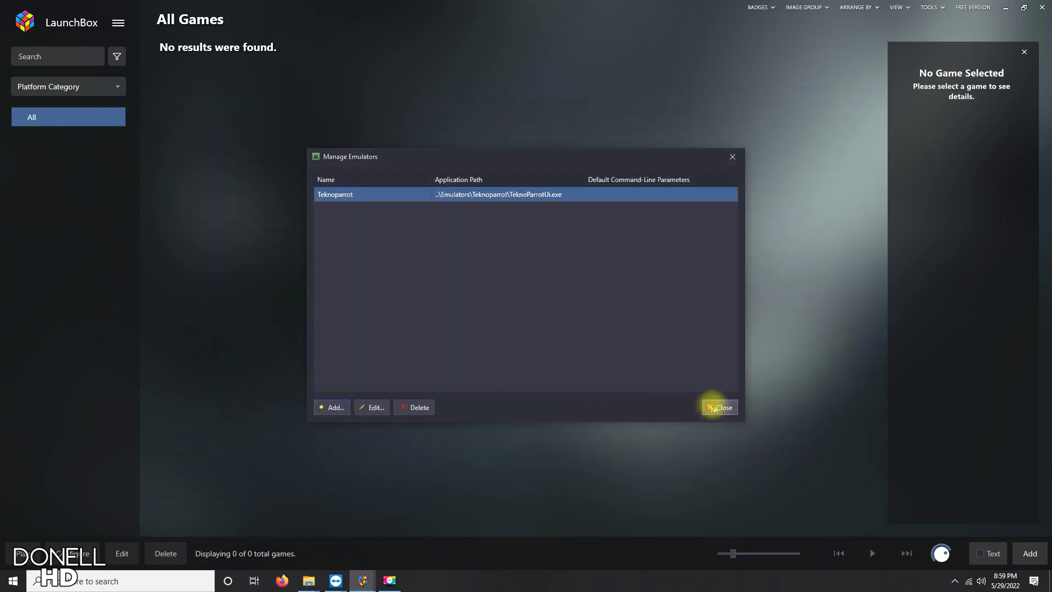
Close the emulator manager and start the Import ROM Files wizard
click(724, 408)
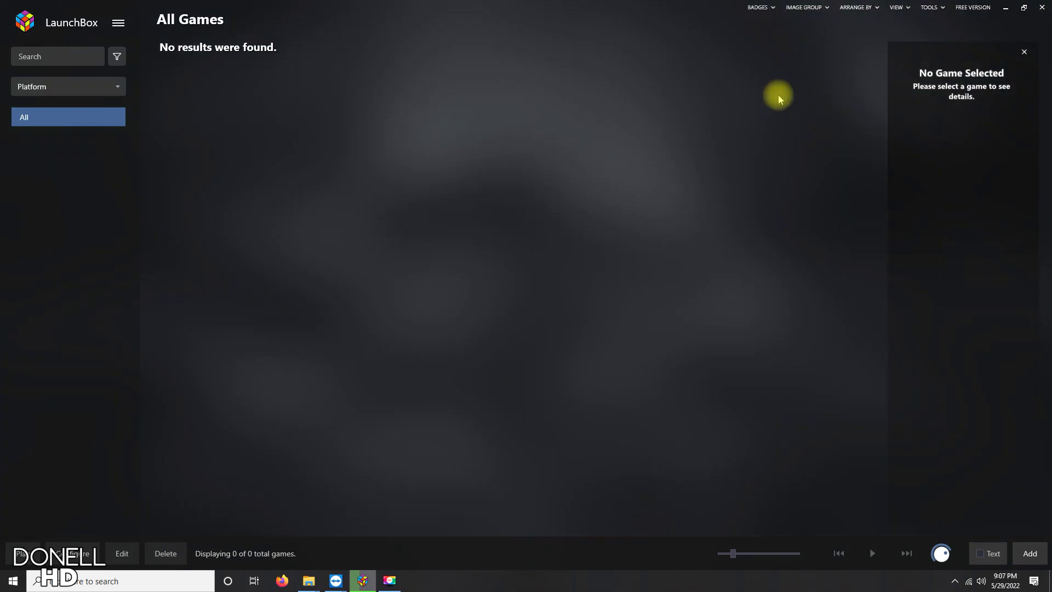
click(930, 7)
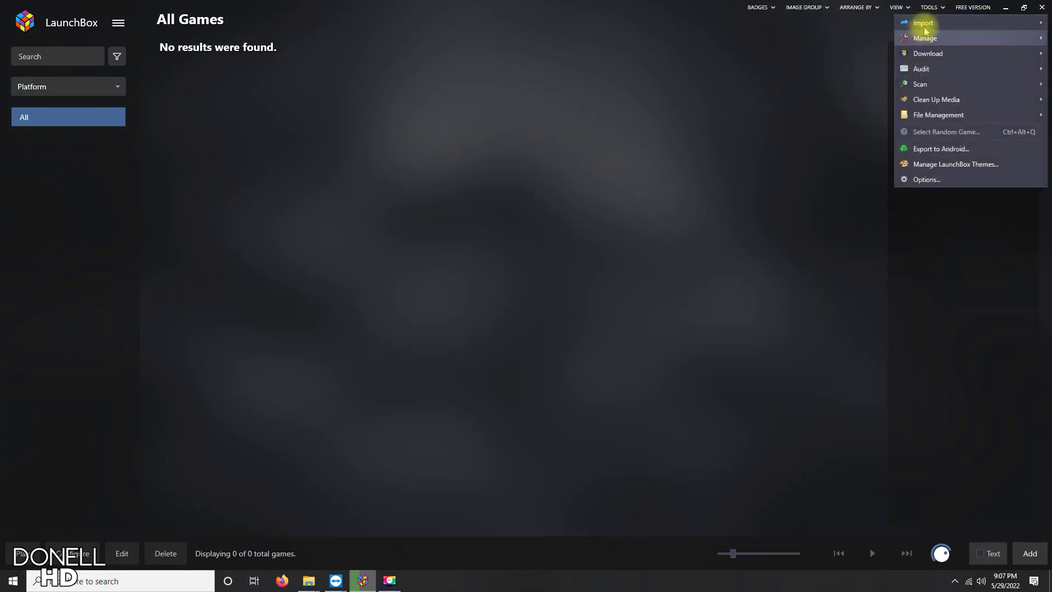
mouse_move(923, 23)
click(828, 23)
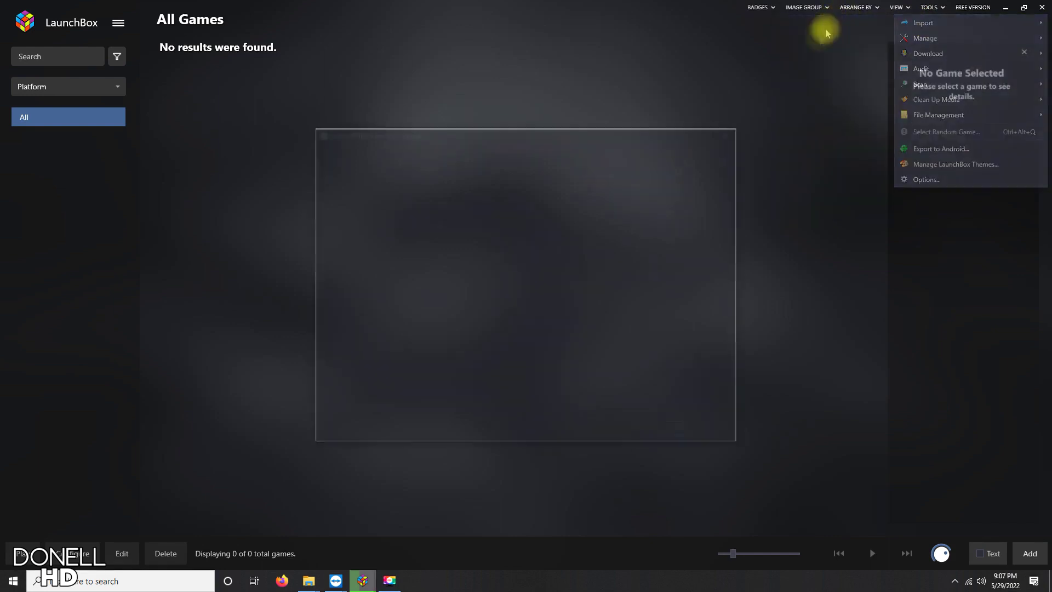
click(666, 430)
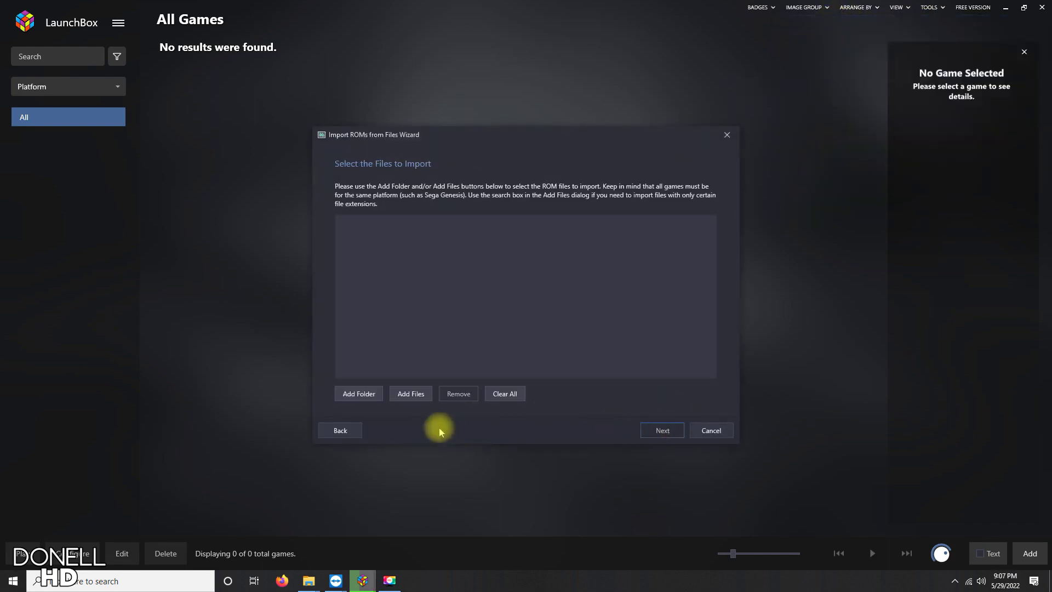
Add StarWars.xml from Emulators\Teknoparrot\UserProfiles to the import list
click(411, 395)
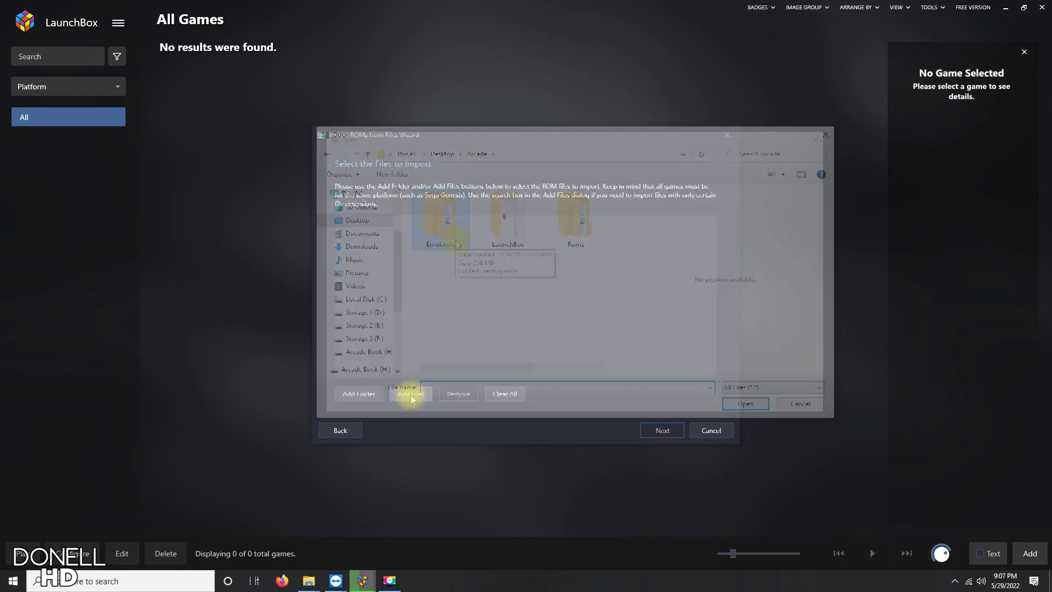
double_click(454, 241)
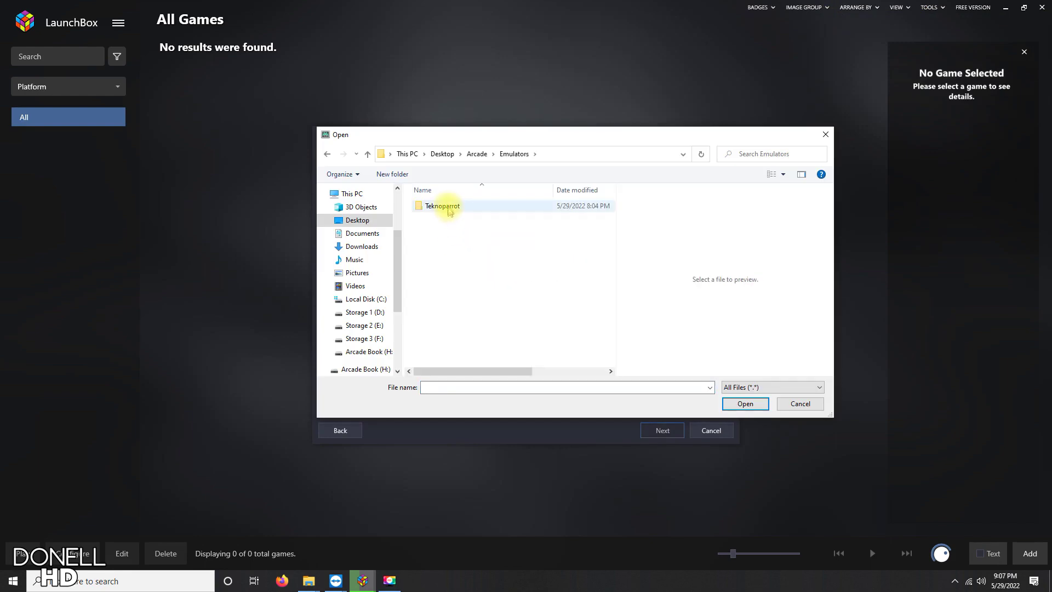
double_click(448, 207)
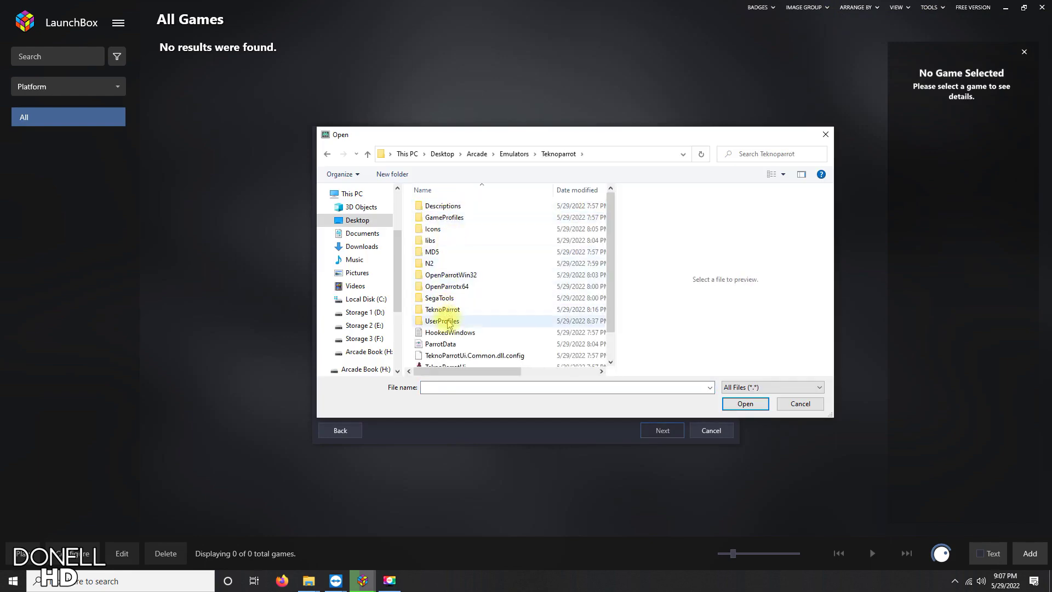
double_click(448, 322)
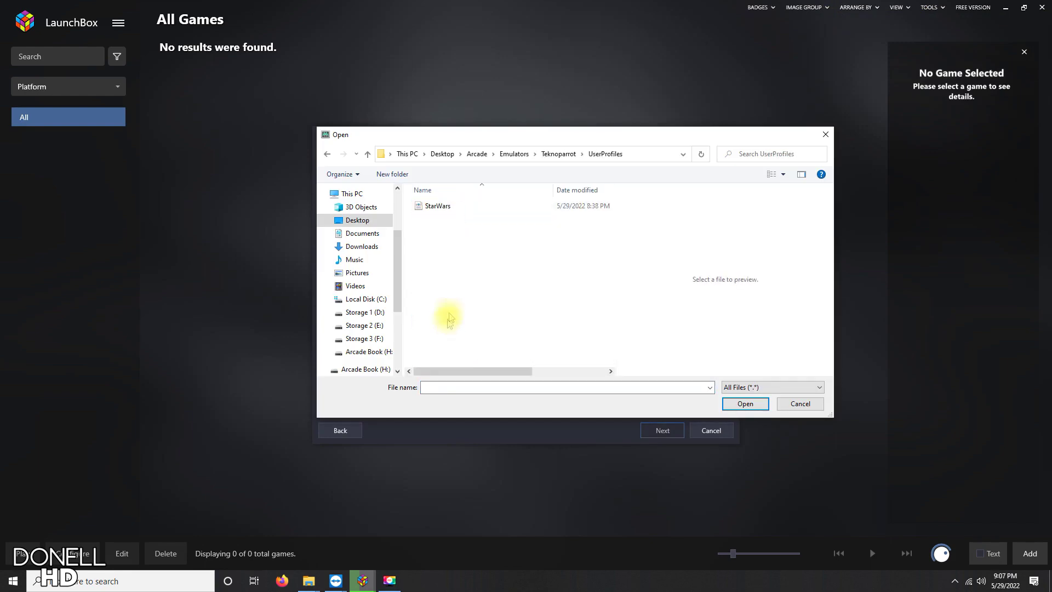
double_click(444, 212)
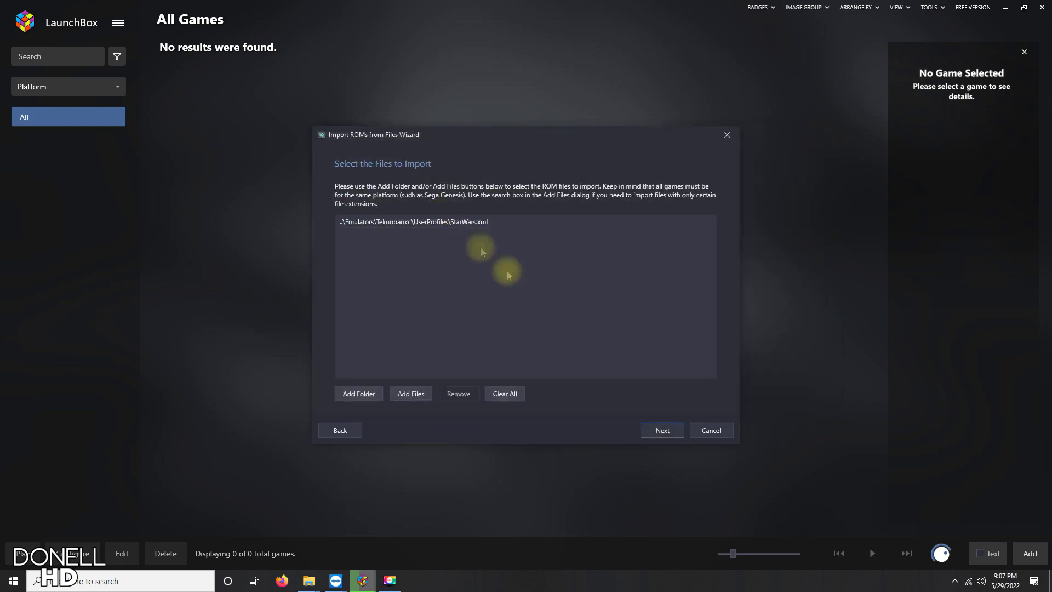
Import to platform Sega Ringedge using the Teknoparrot emulator
click(675, 433)
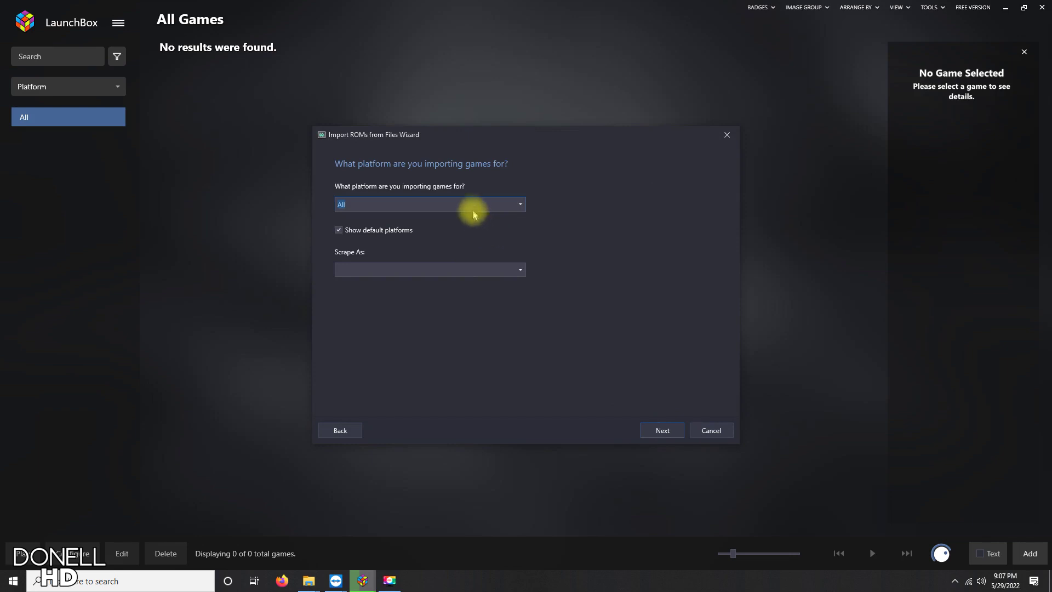
text(Sega Ringedge)
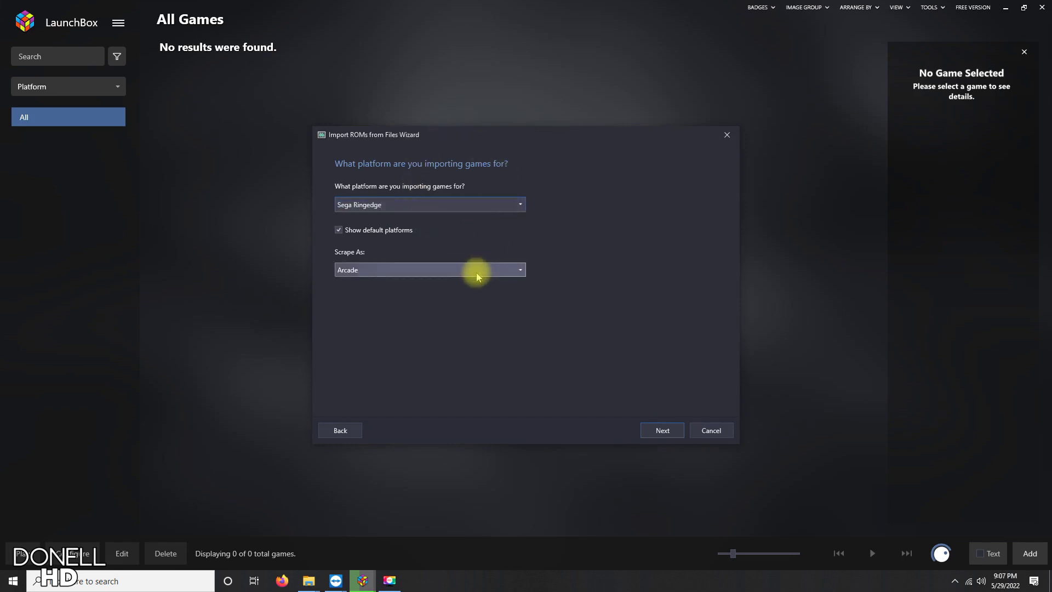
click(670, 430)
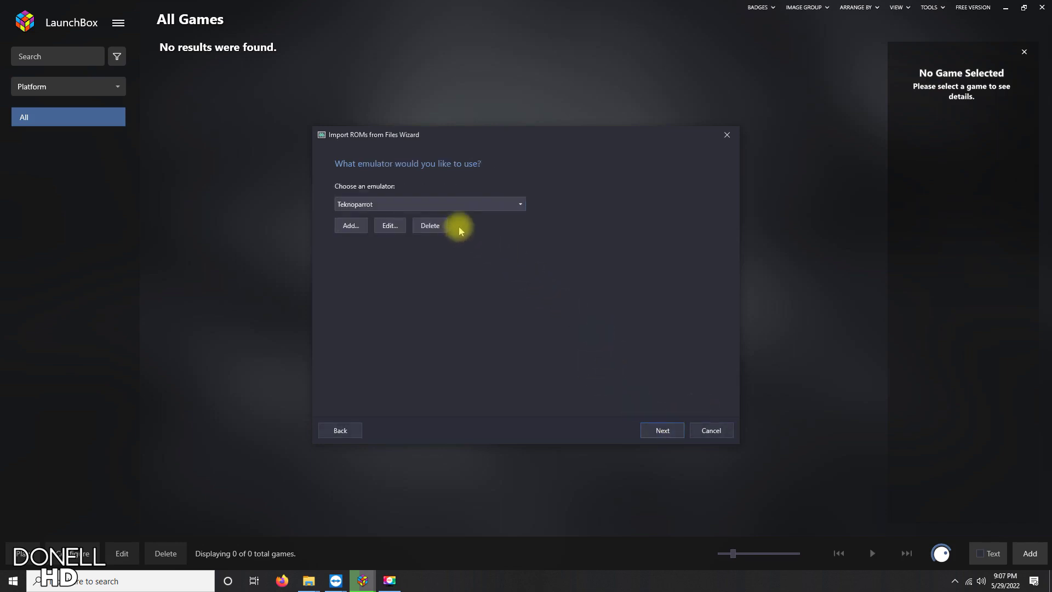
click(655, 432)
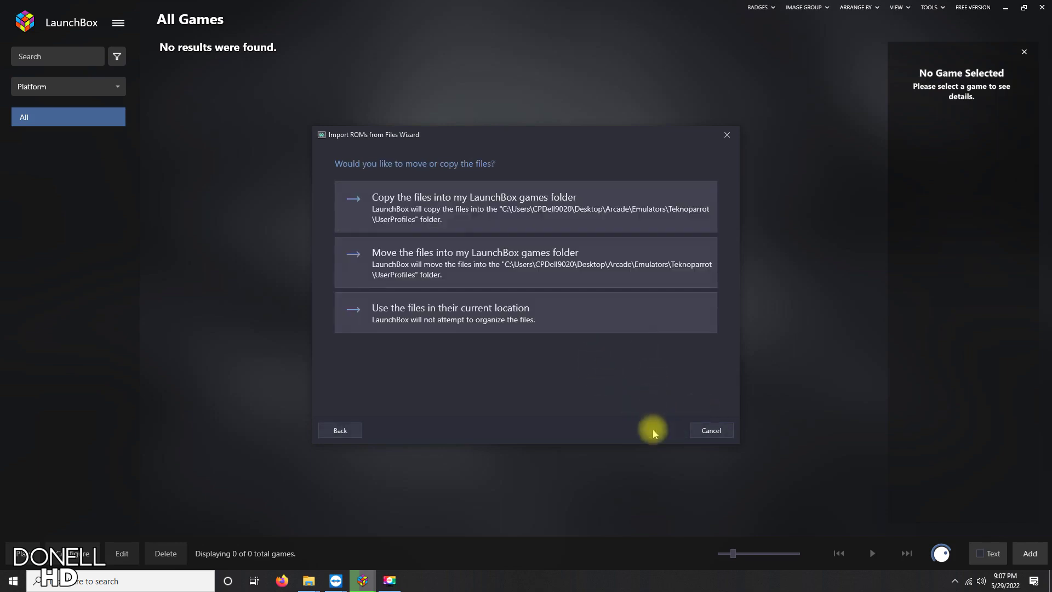
Keep files in their current location, keep metadata and images, and reach Ready to Import
click(498, 312)
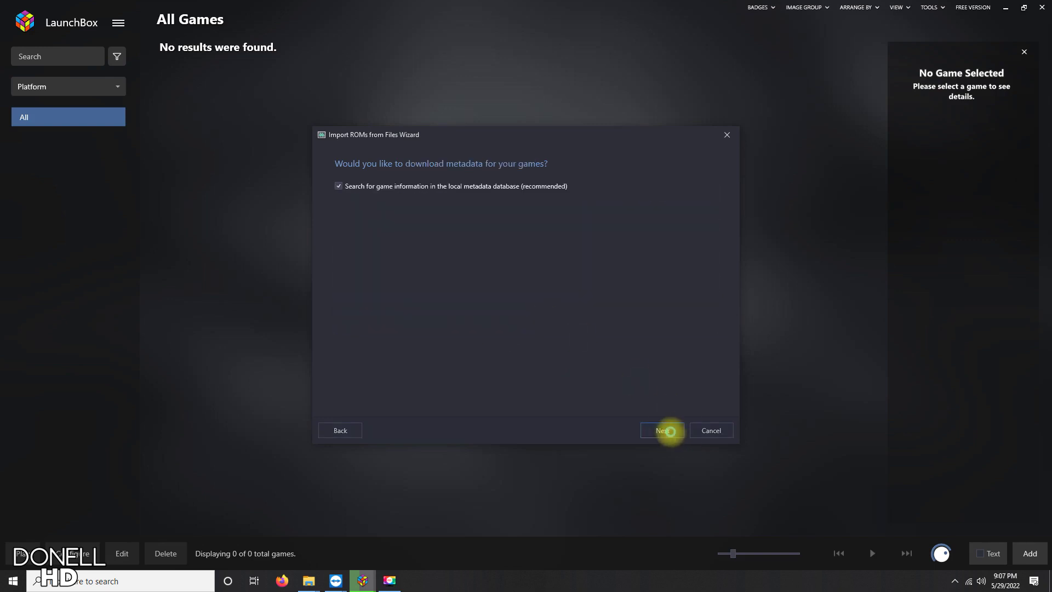
click(671, 436)
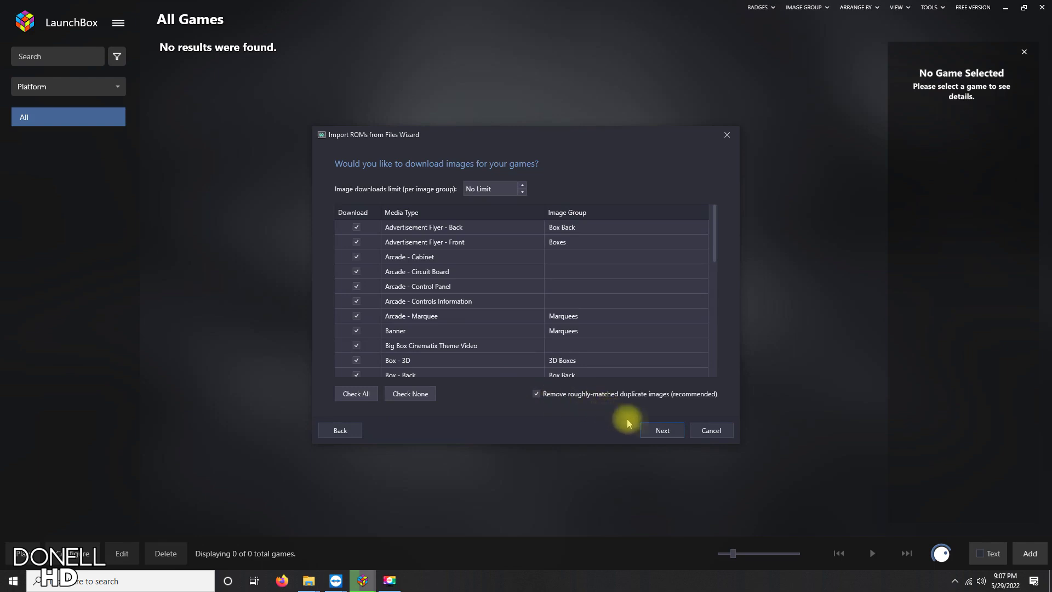
click(662, 431)
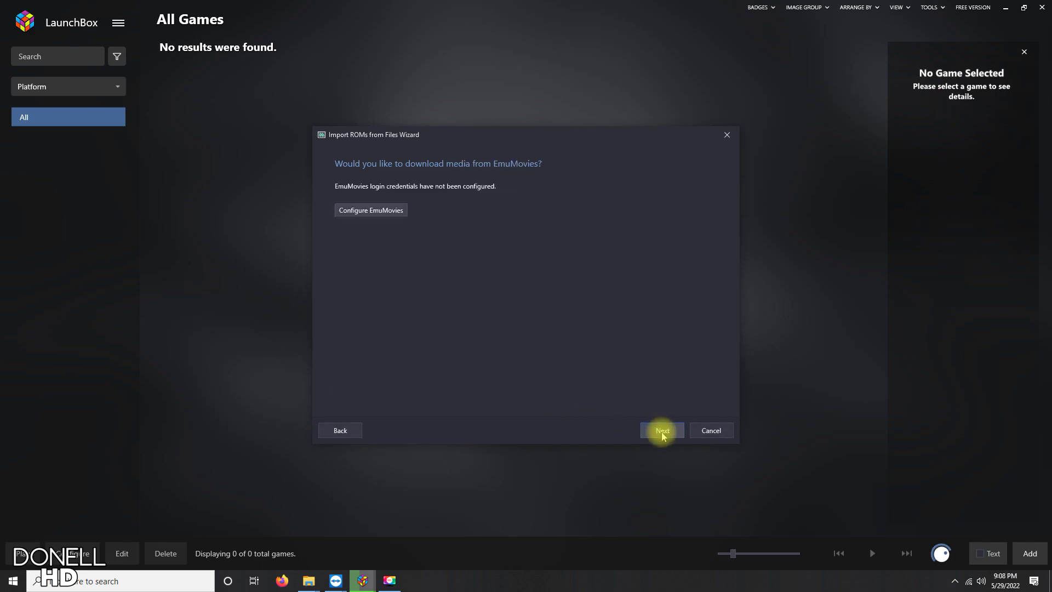
click(663, 435)
click(663, 435)
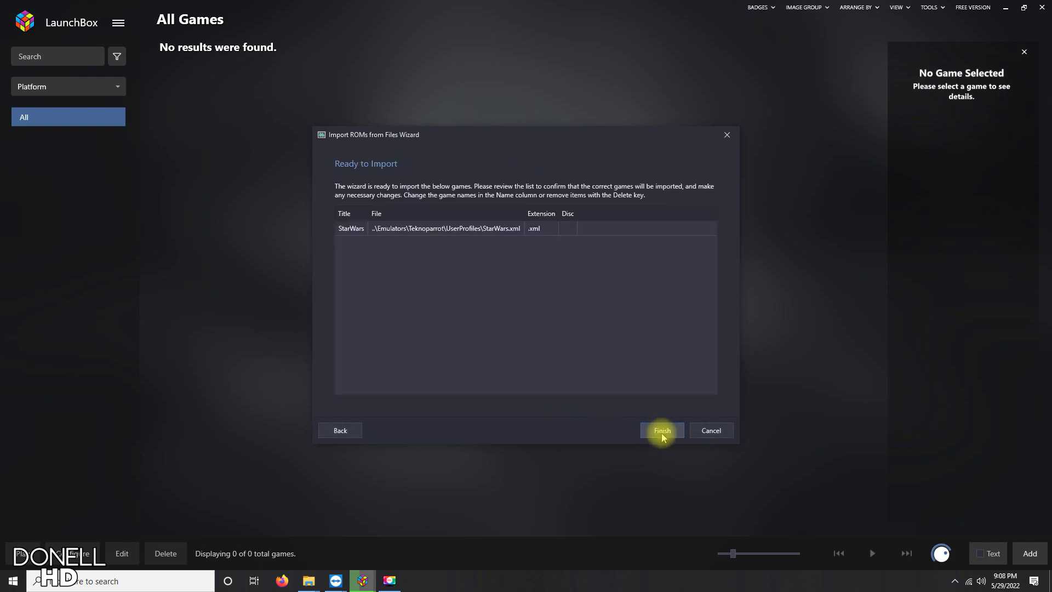
Retitle the game Star Wars Battle Pod and finish the import
click(351, 232)
text(Battle Pod)
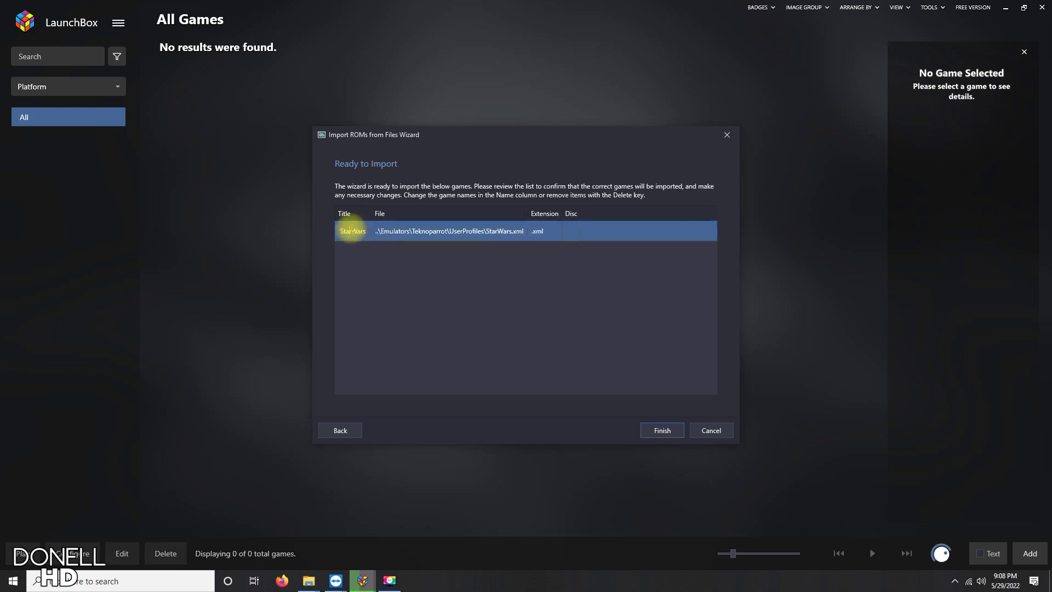
click(654, 431)
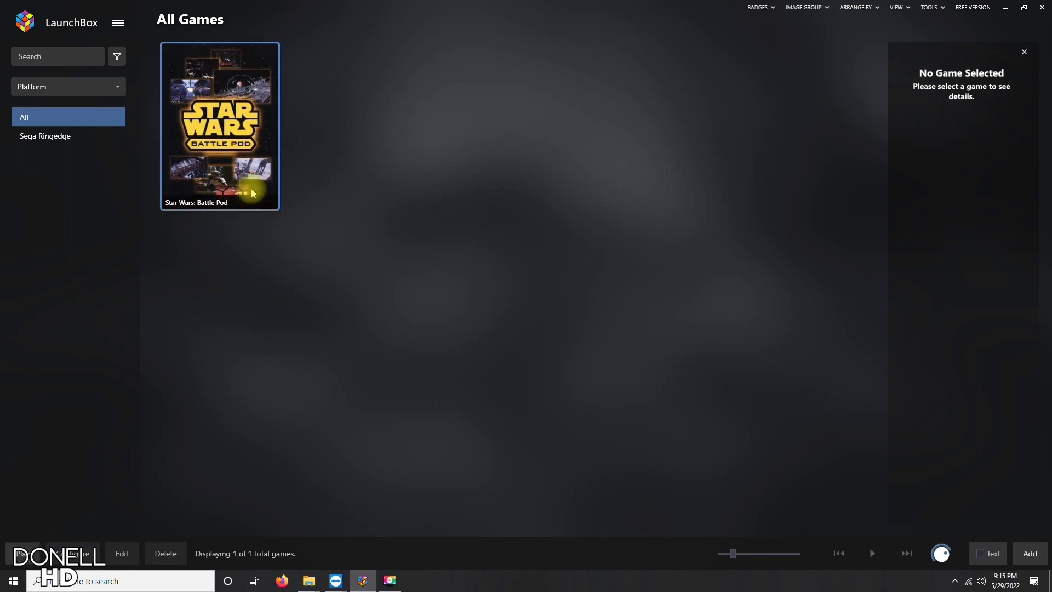
In Star Wars: Battle Pod's metadata editor, copy StarWars.xml from the ROM path, then view Emulation
right_click(251, 193)
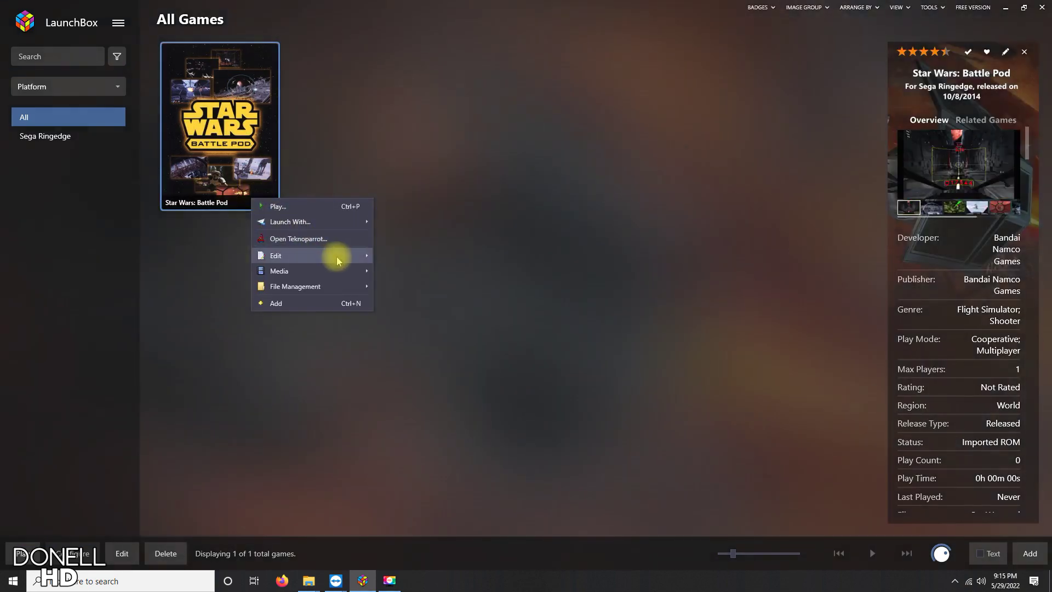
mouse_move(337, 256)
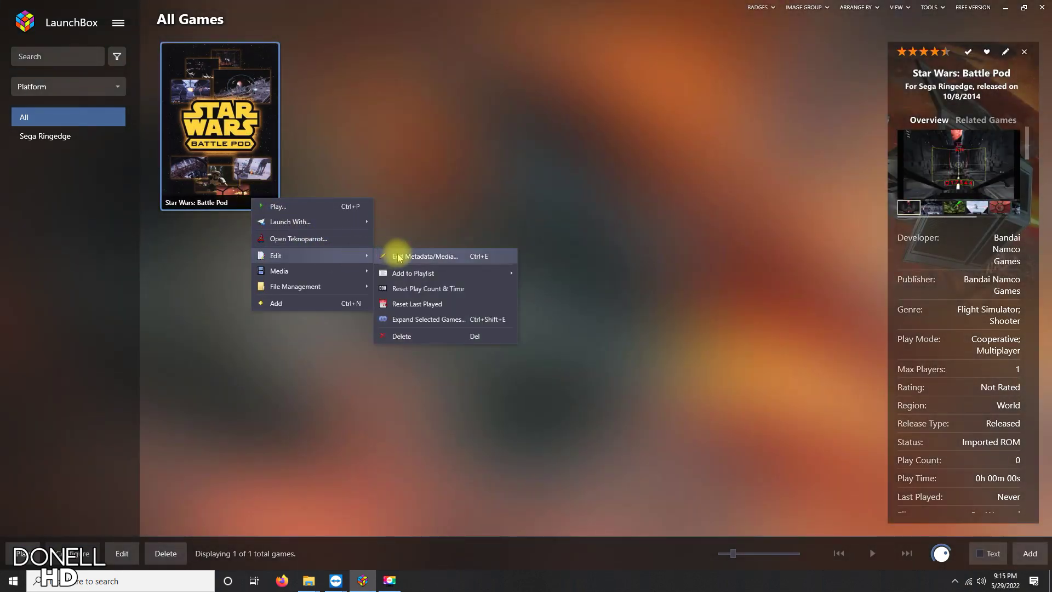
click(398, 257)
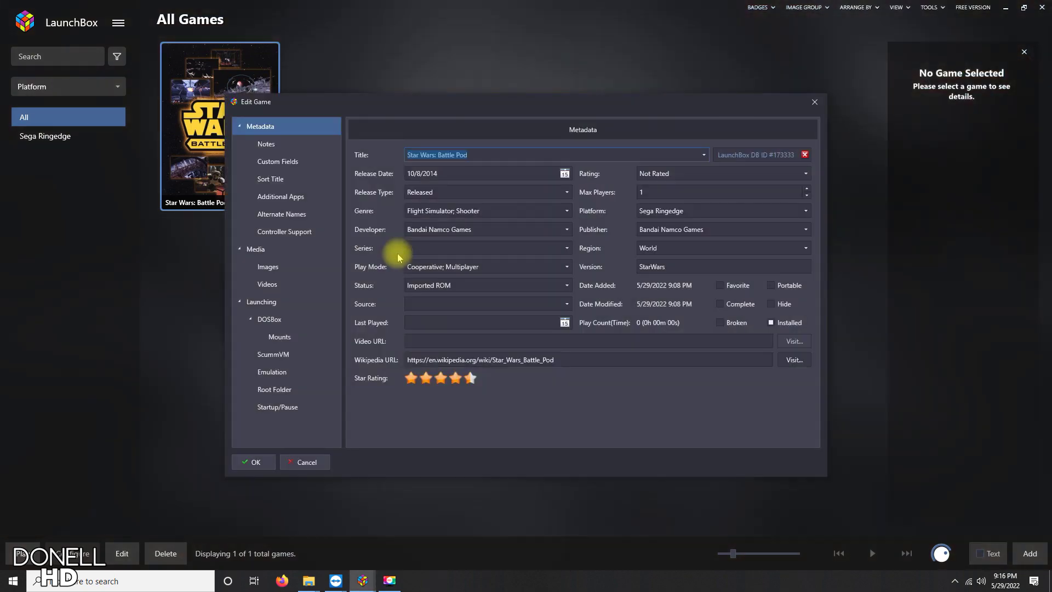
click(283, 303)
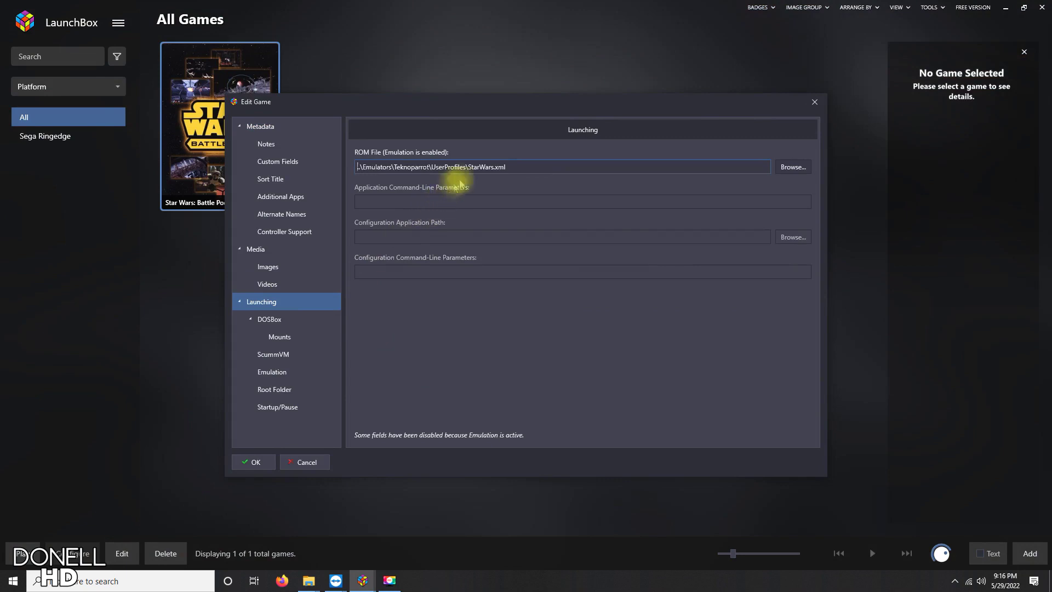
drag(469, 167, 506, 166)
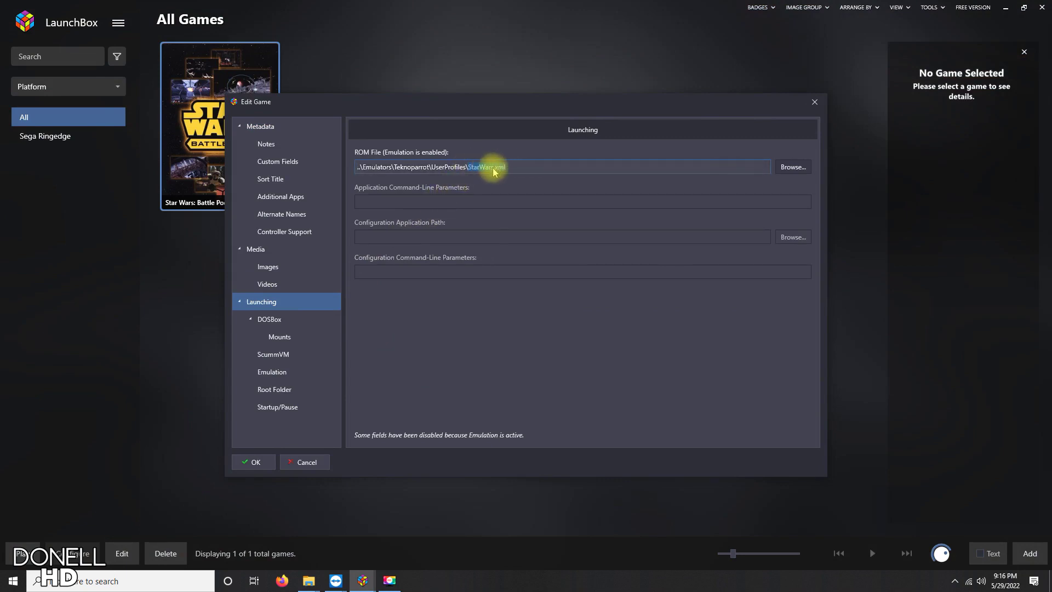
right_click(493, 172)
click(499, 192)
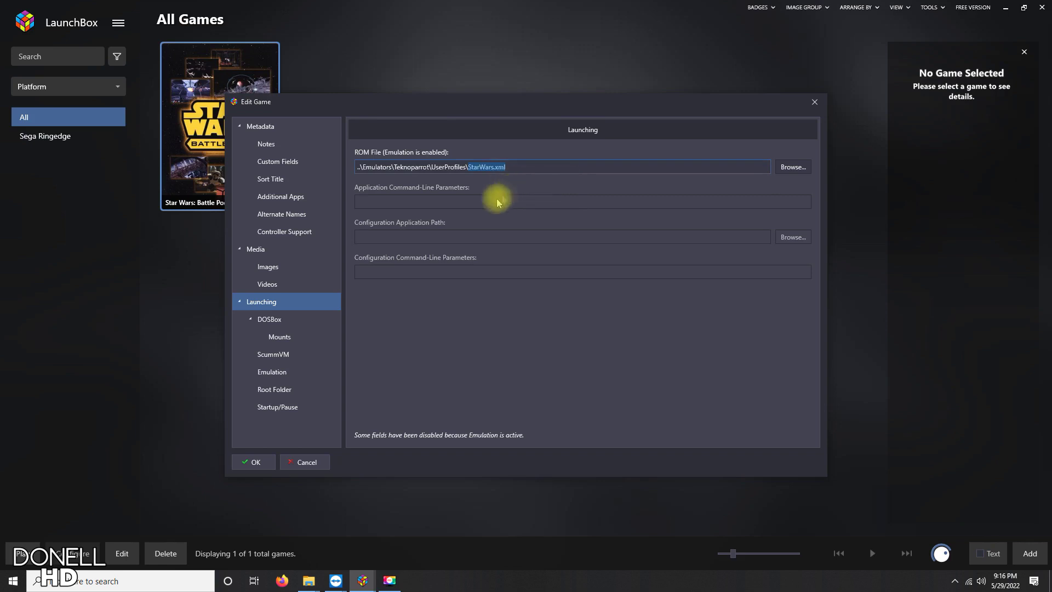
click(303, 366)
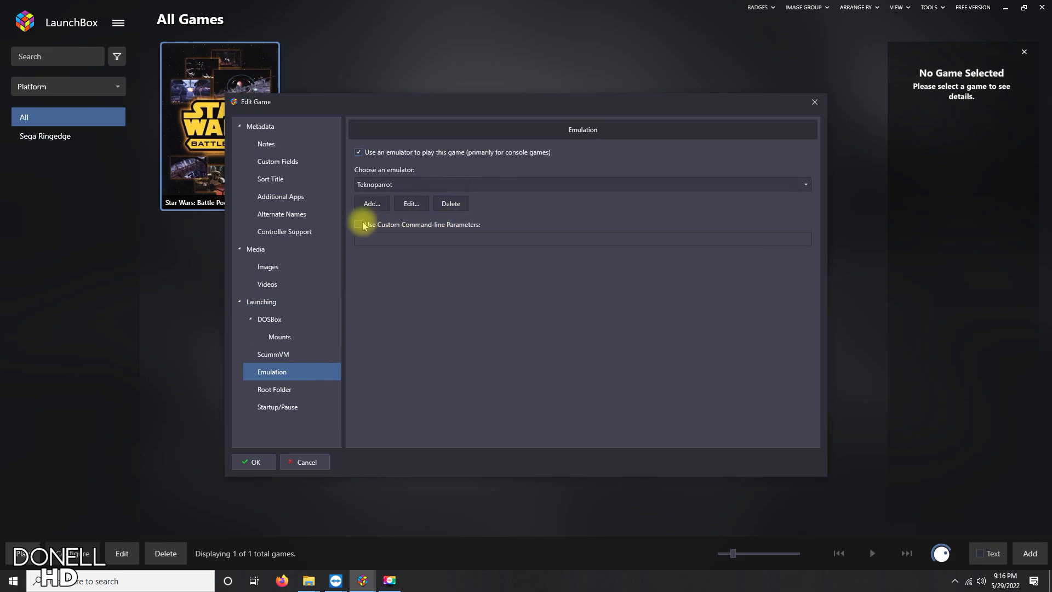
Give the game custom command-line parameters --profile=StarWars.xml and save it
click(359, 225)
click(364, 238)
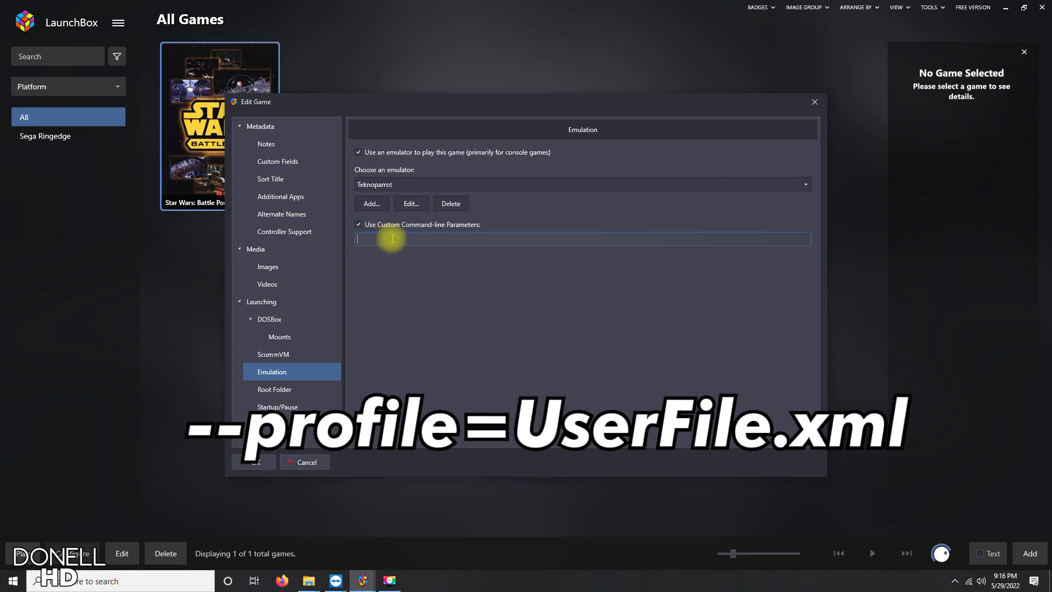
text(--profile=StarWars.xml)
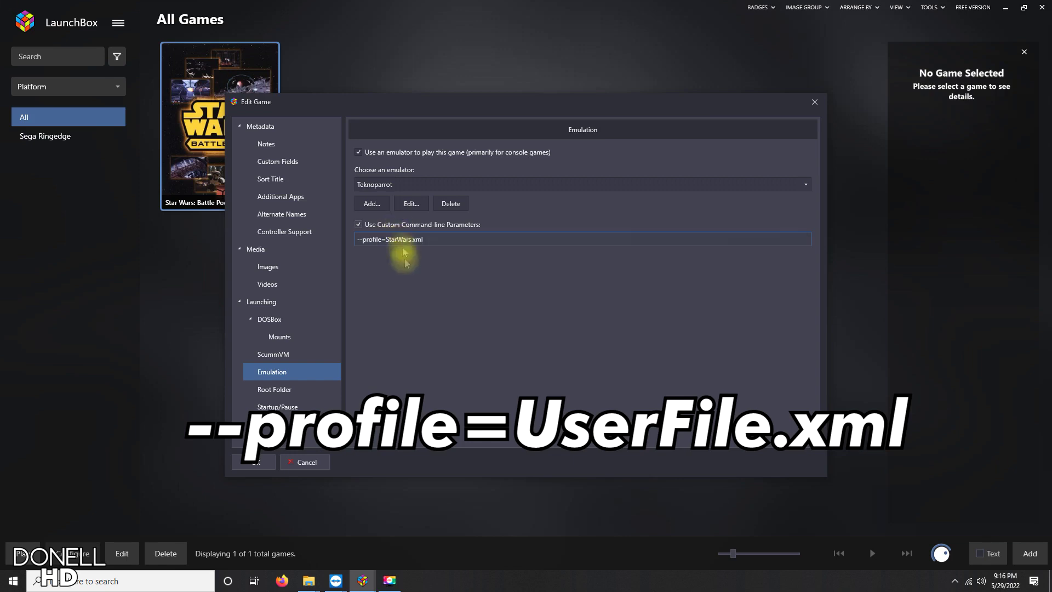
click(266, 461)
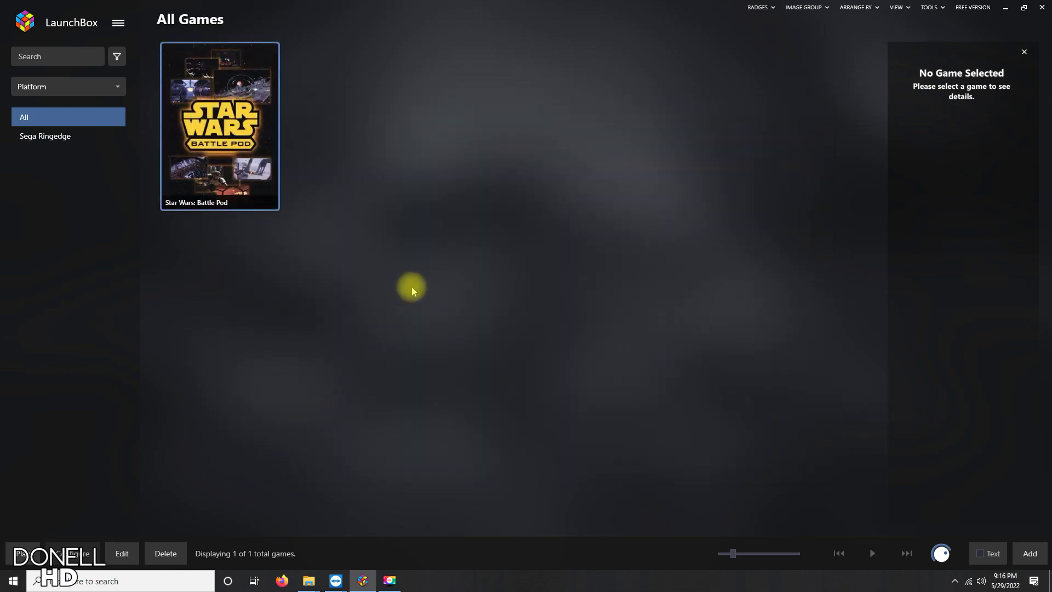